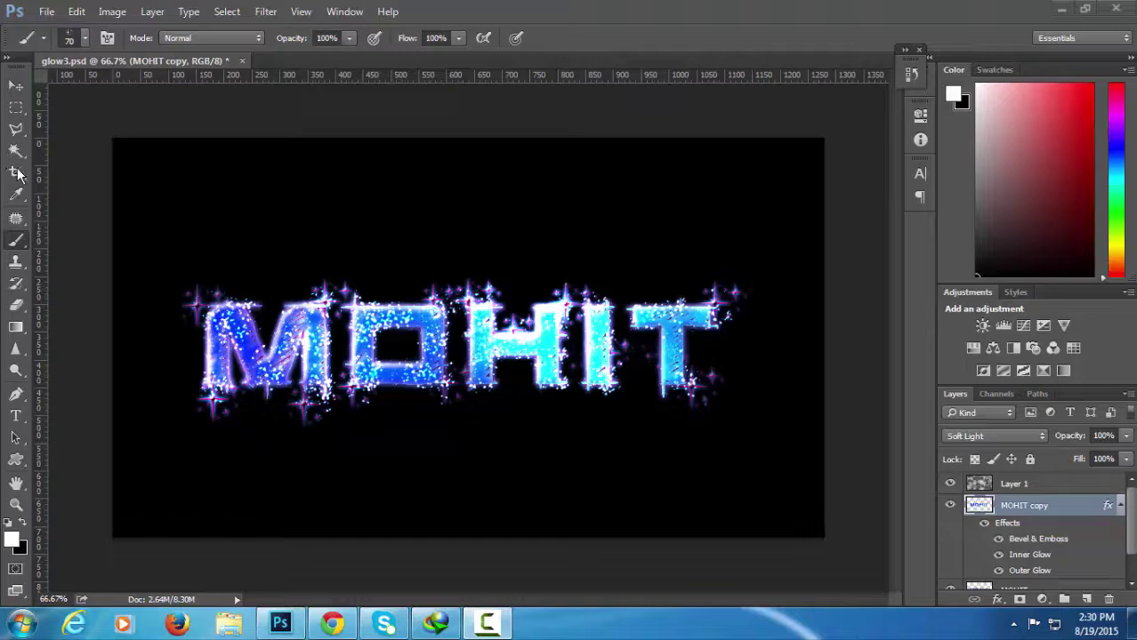
- Create a new 1280×720 black document and type MOHIT in white on it
left_click(42, 13)
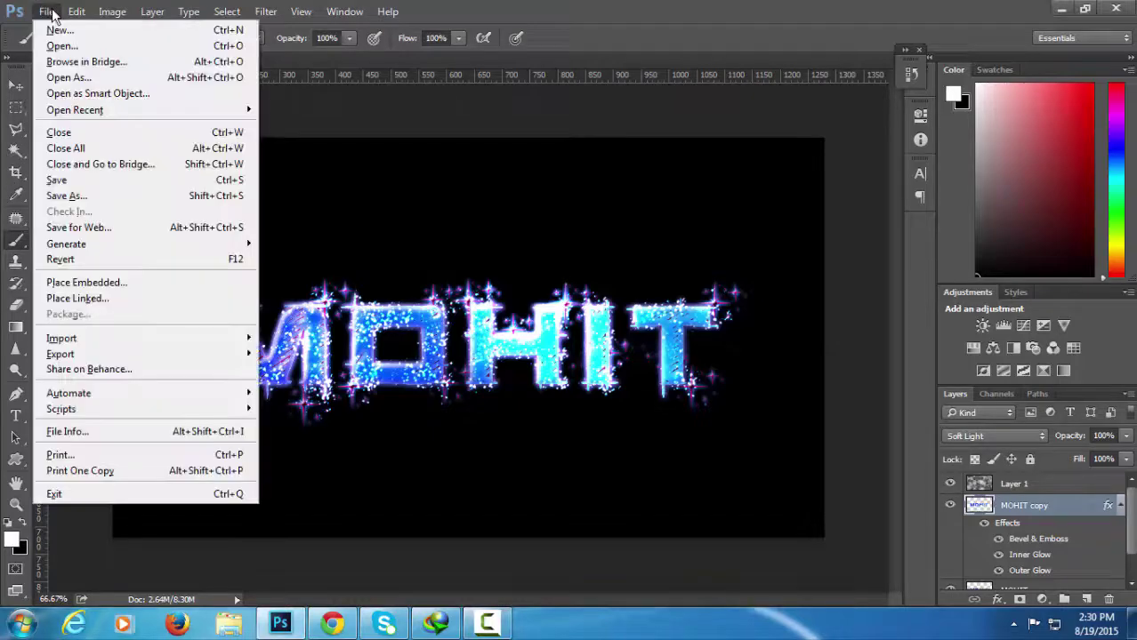
left_click(64, 33)
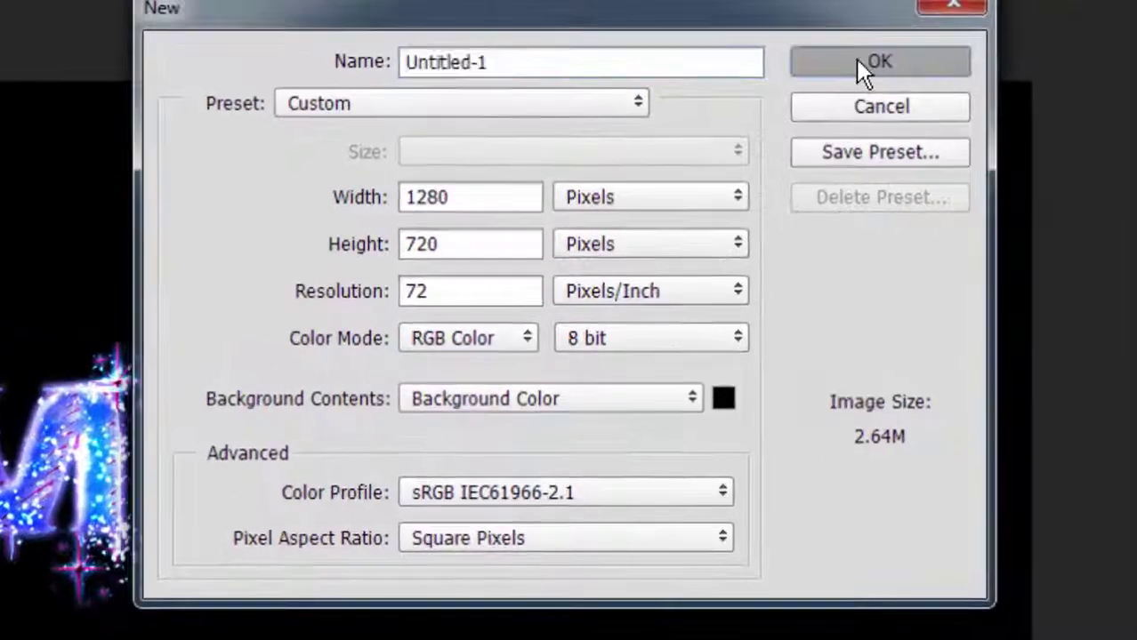
left_click(859, 64)
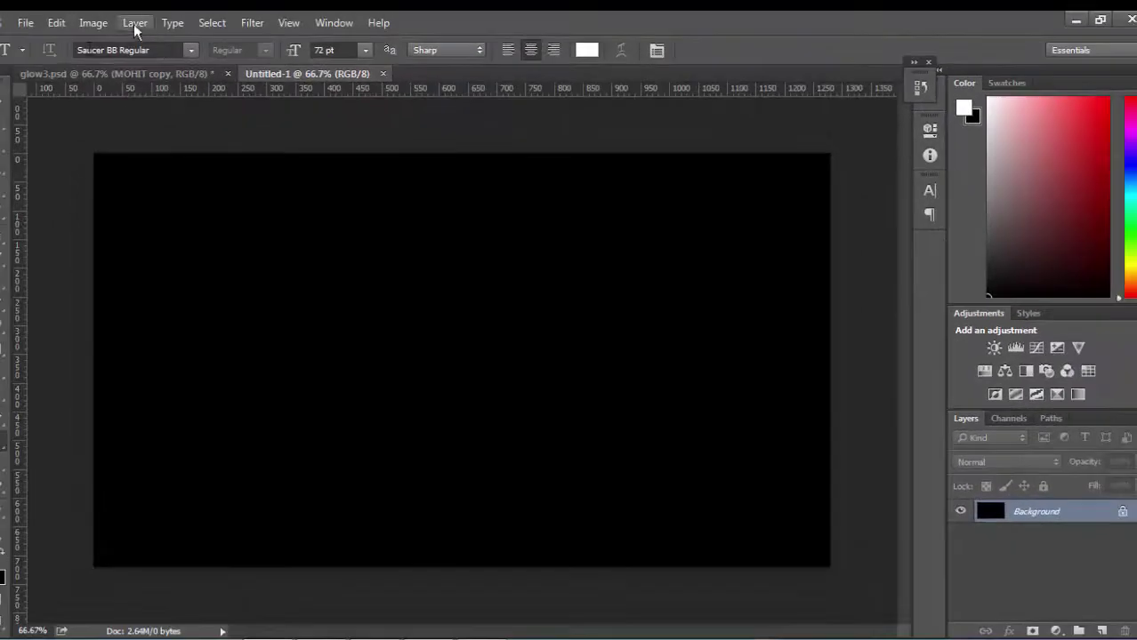
left_click(303, 356)
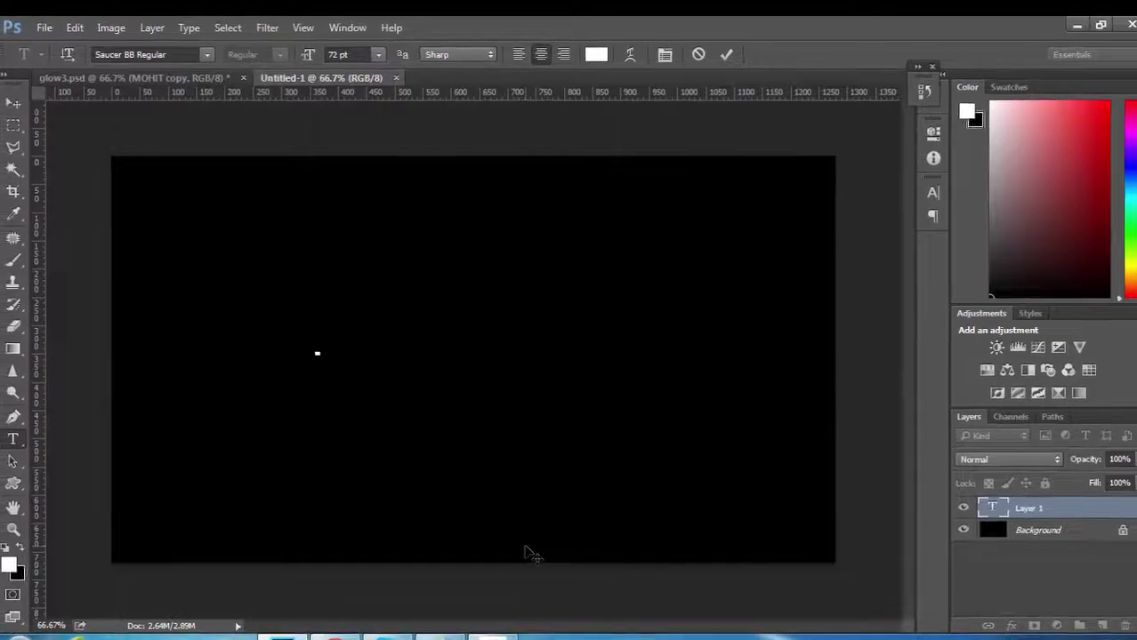
type("MO")
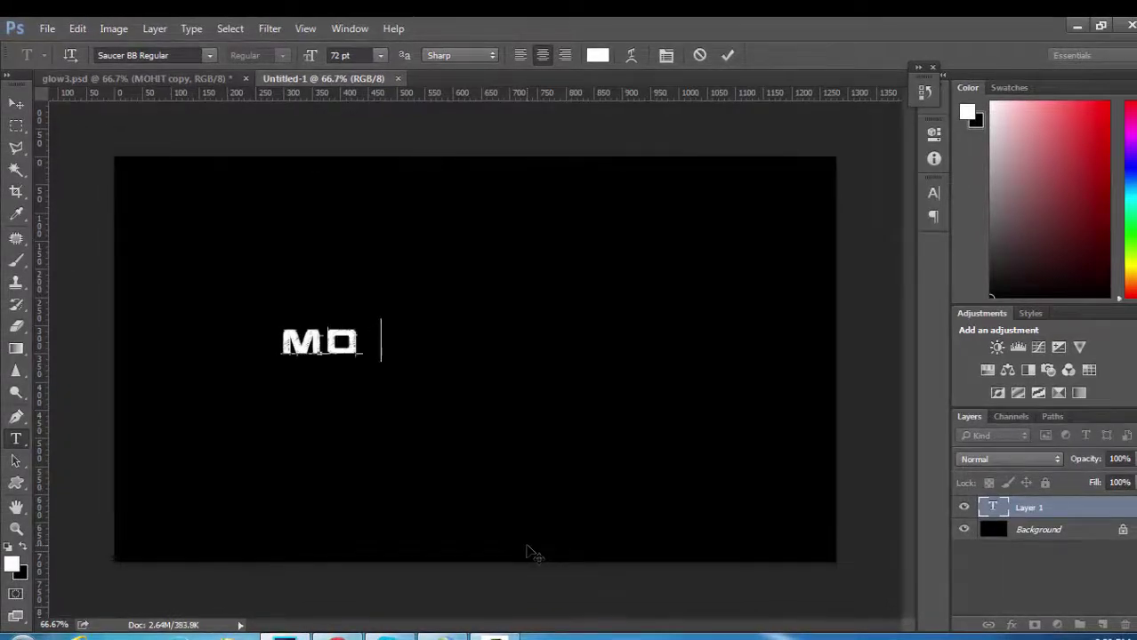
type("HIT")
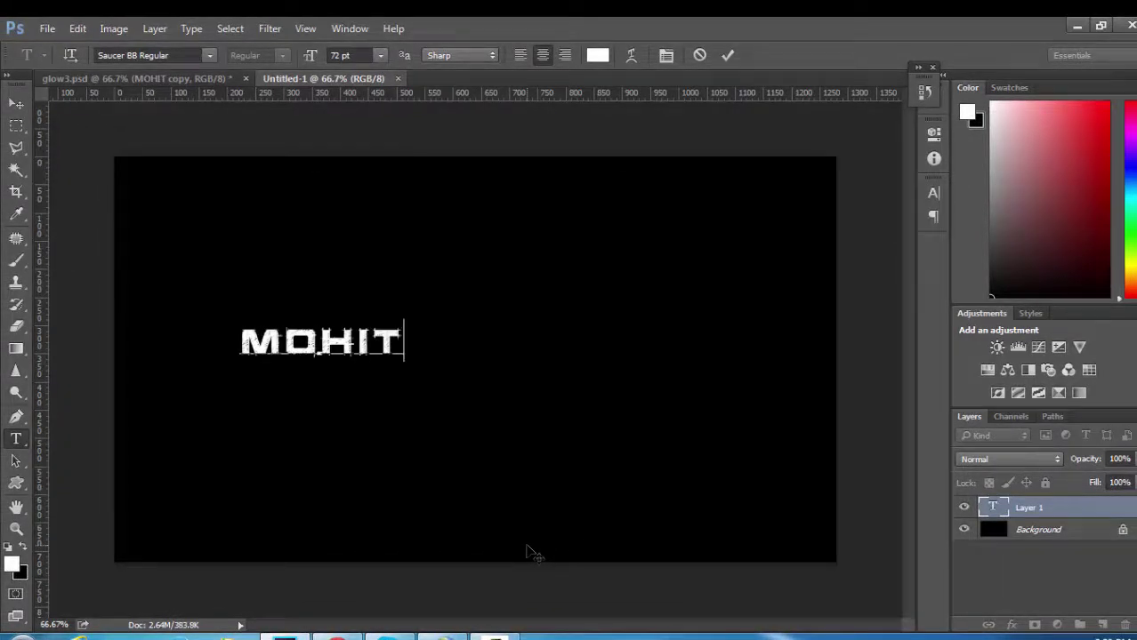
left_click(1021, 505)
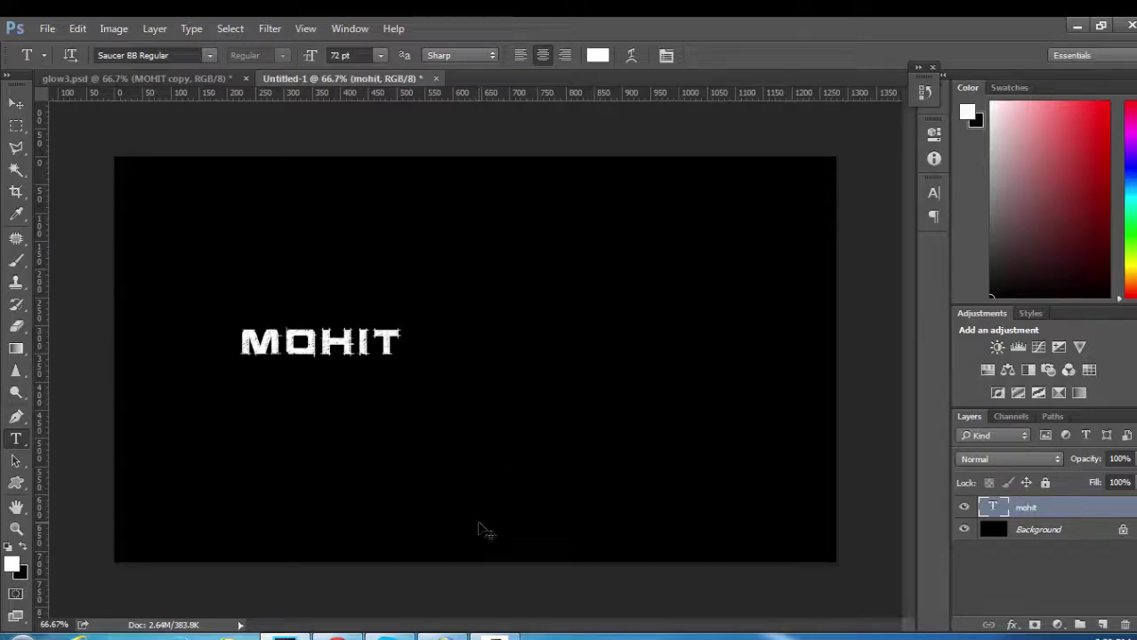
- Scale the MOHIT text up to about 373% so it spans most of the canvas
key("ctrl+t")
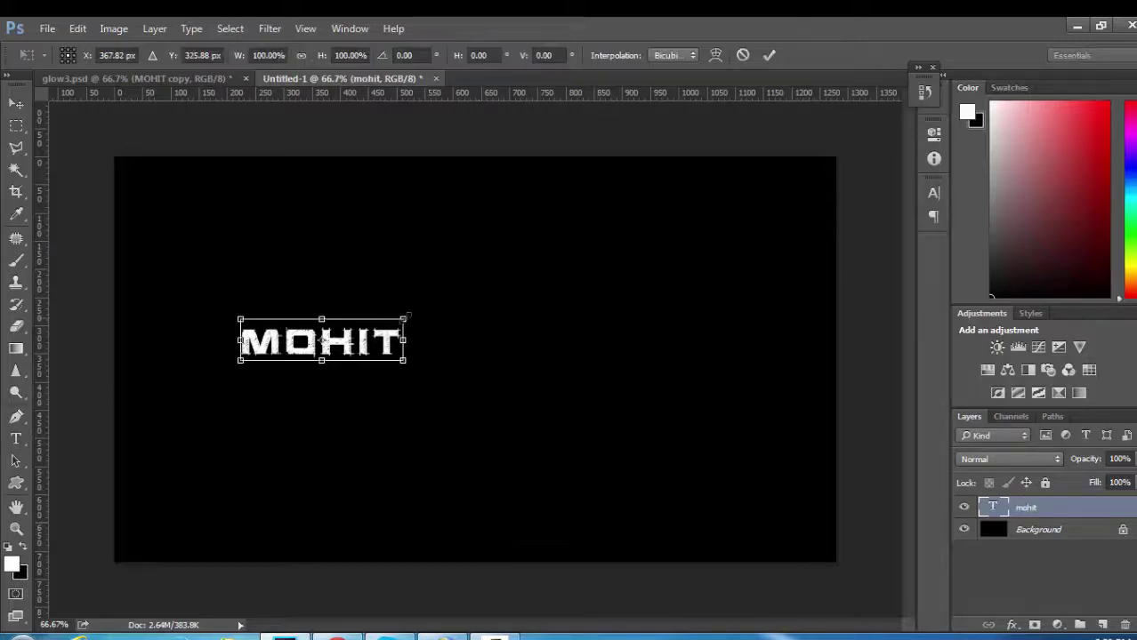
left_click_drag(405, 318, 483, 299)
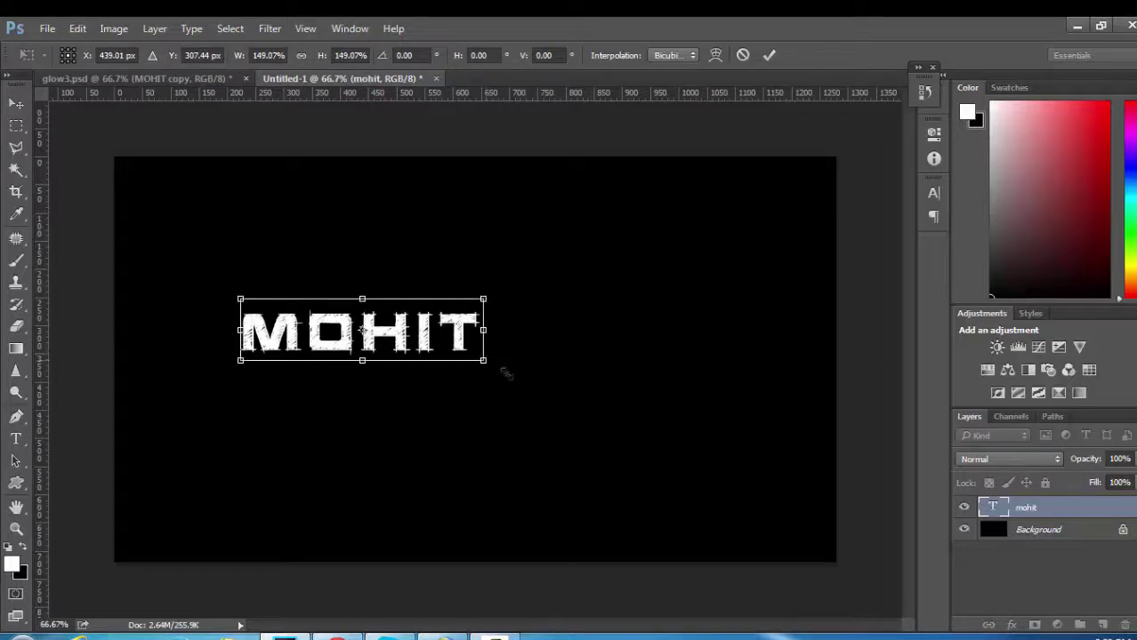
left_click_drag(504, 373, 623, 404)
left_click_drag(240, 392, 197, 403)
left_click_drag(620, 421, 712, 443)
mouse_move(200, 428)
left_mouse_down()
mouse_move(195, 453)
mouse_move(185, 433)
left_mouse_up()
left_click_drag(702, 432, 757, 496)
mouse_move(199, 287)
left_mouse_down()
mouse_move(167, 266)
mouse_move(187, 281)
mouse_move(176, 271)
left_mouse_up()
left_click_drag(767, 285, 778, 283)
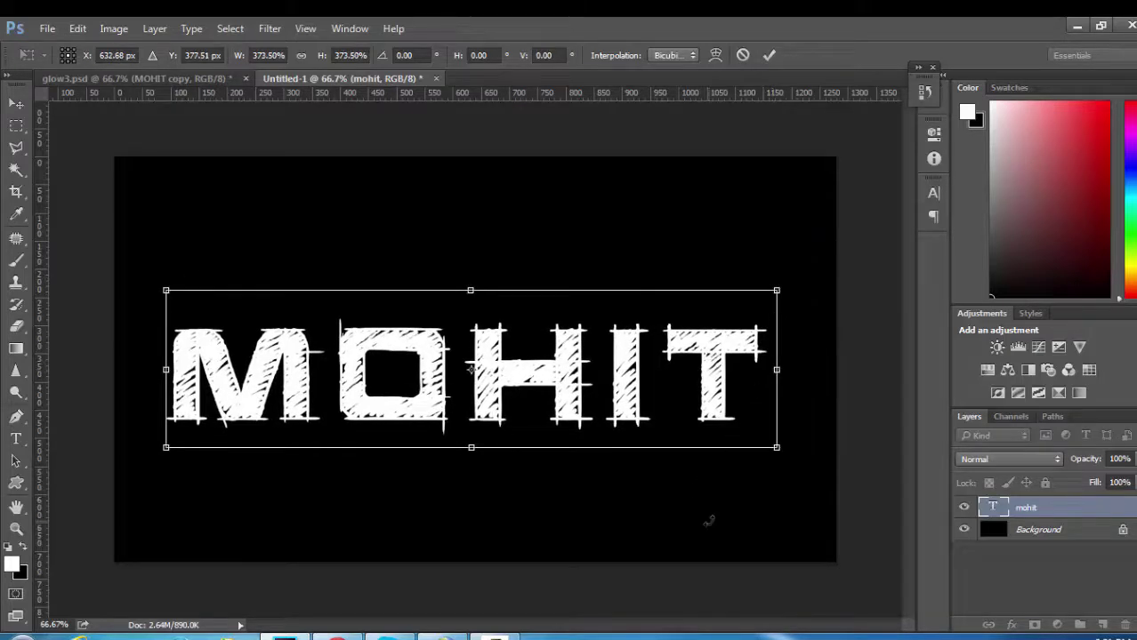
key("Return")
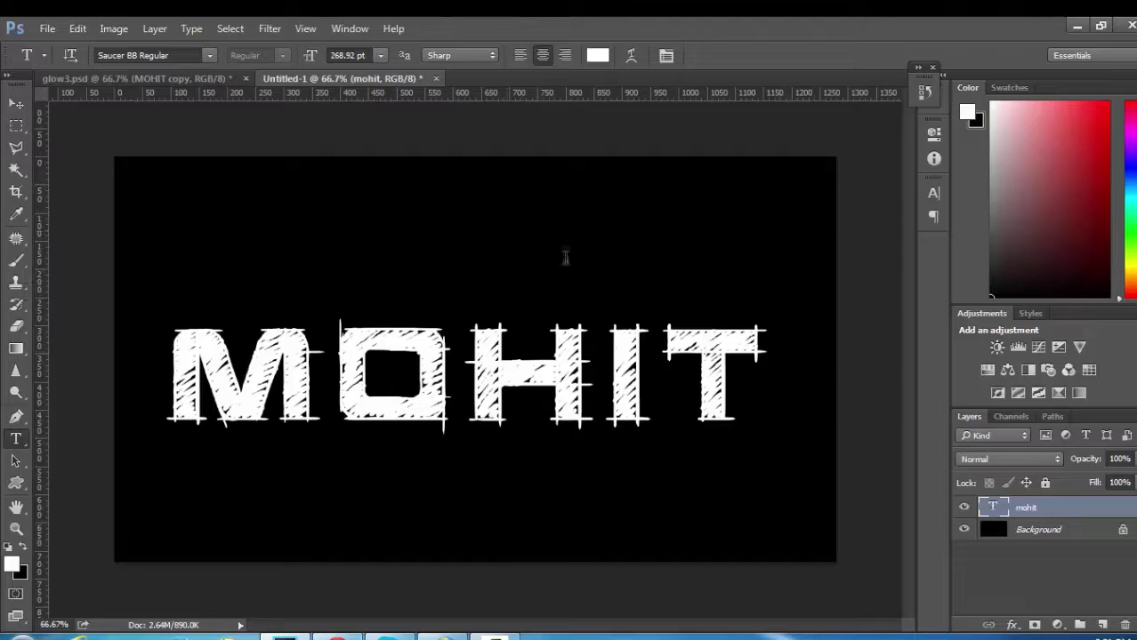
- Rasterize the MOHIT type and make a gradient from #0030ff to #007eff
right_click(1038, 514)
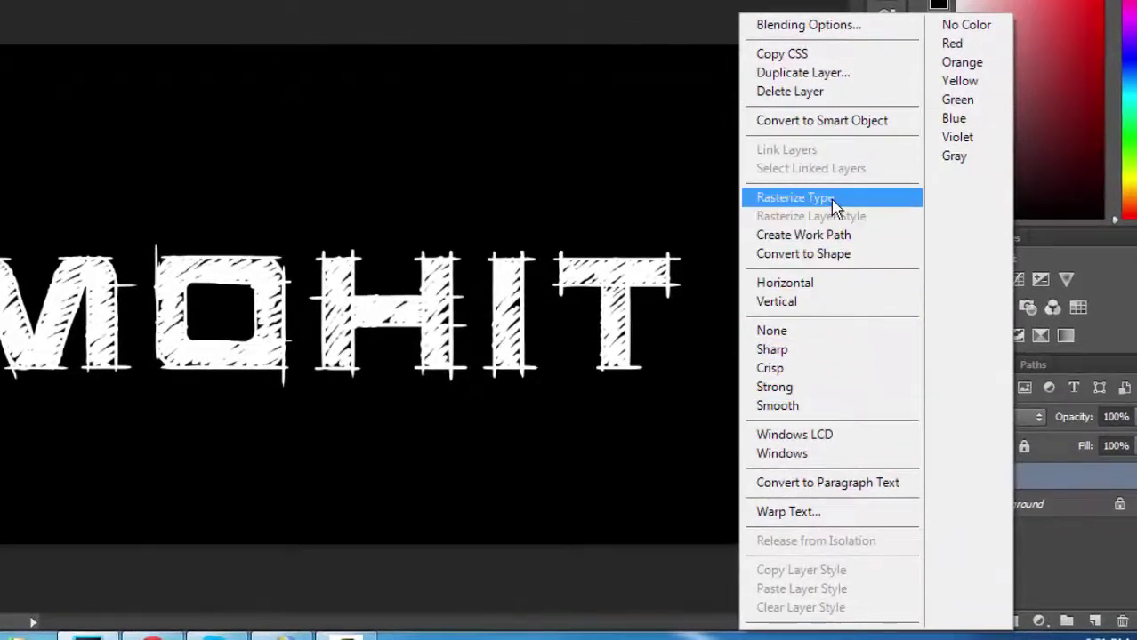
left_click(836, 207)
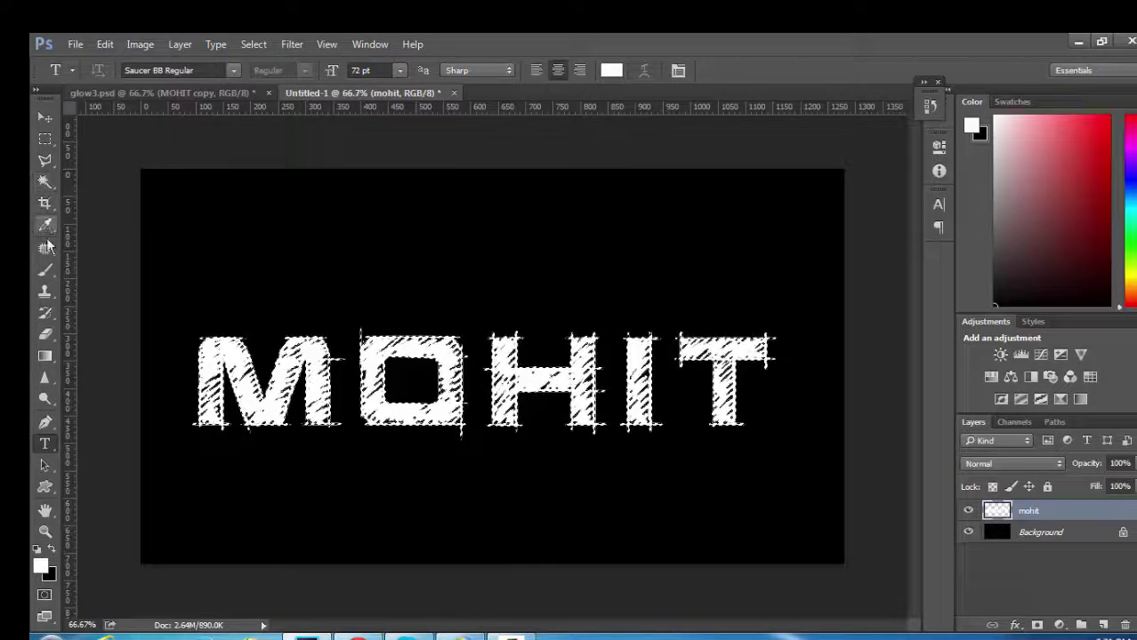
left_click(44, 356)
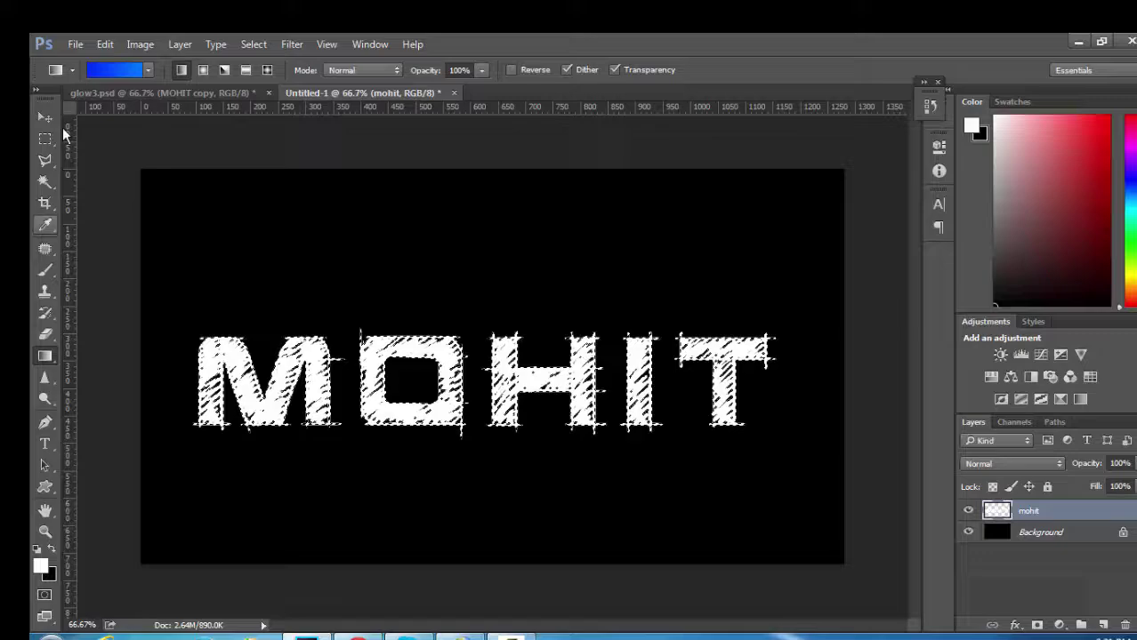
left_click(111, 71)
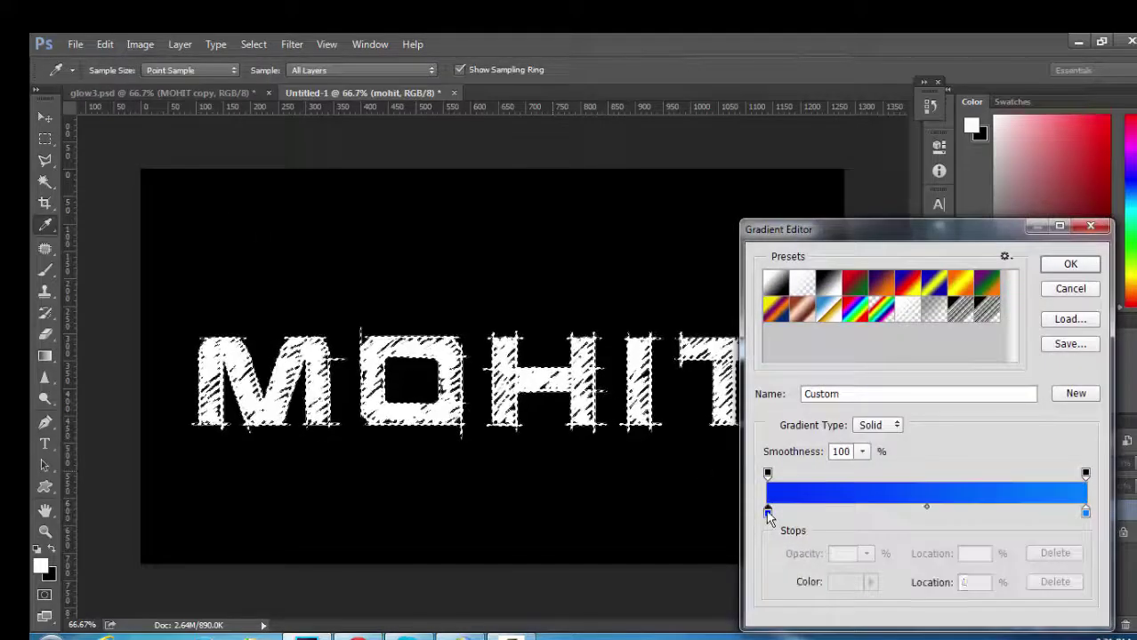
left_click(768, 514)
left_click(844, 582)
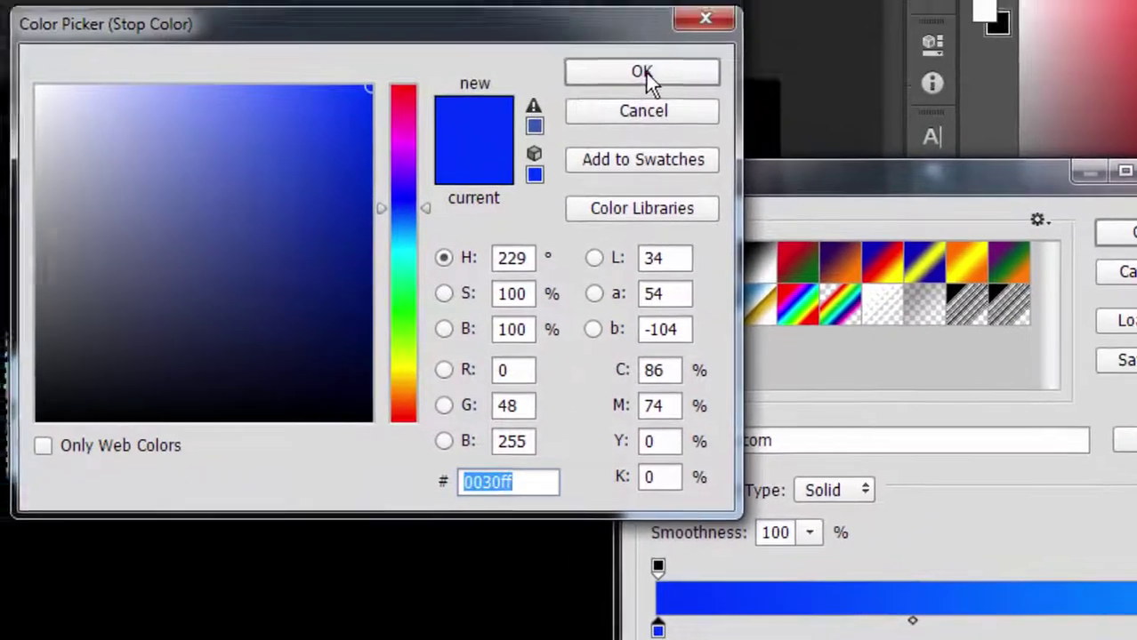
left_click(649, 78)
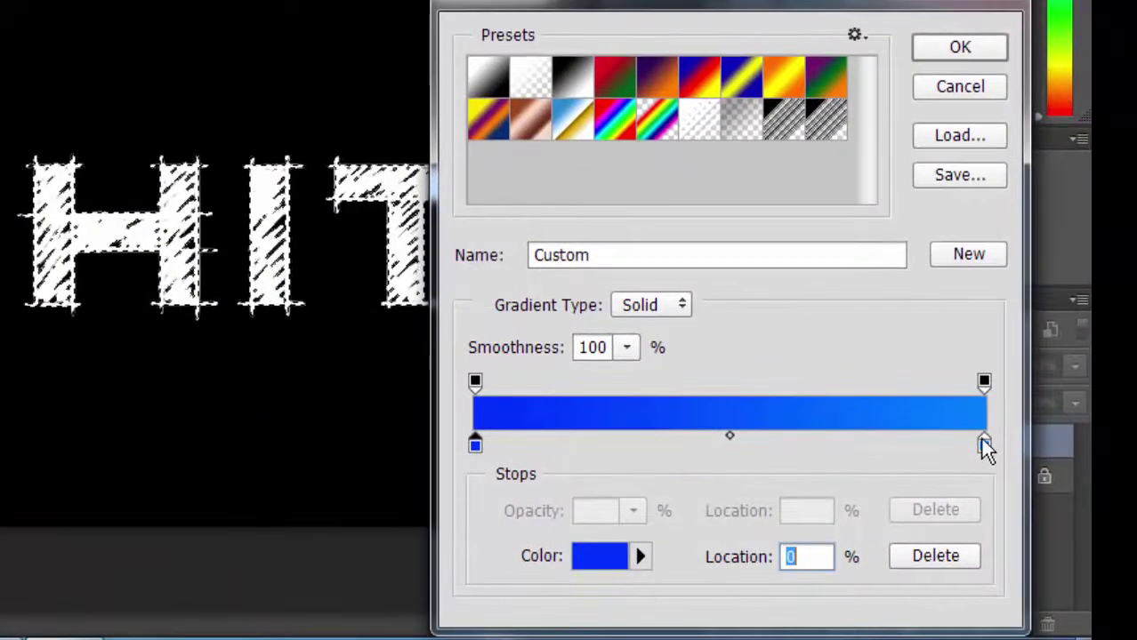
left_click(983, 445)
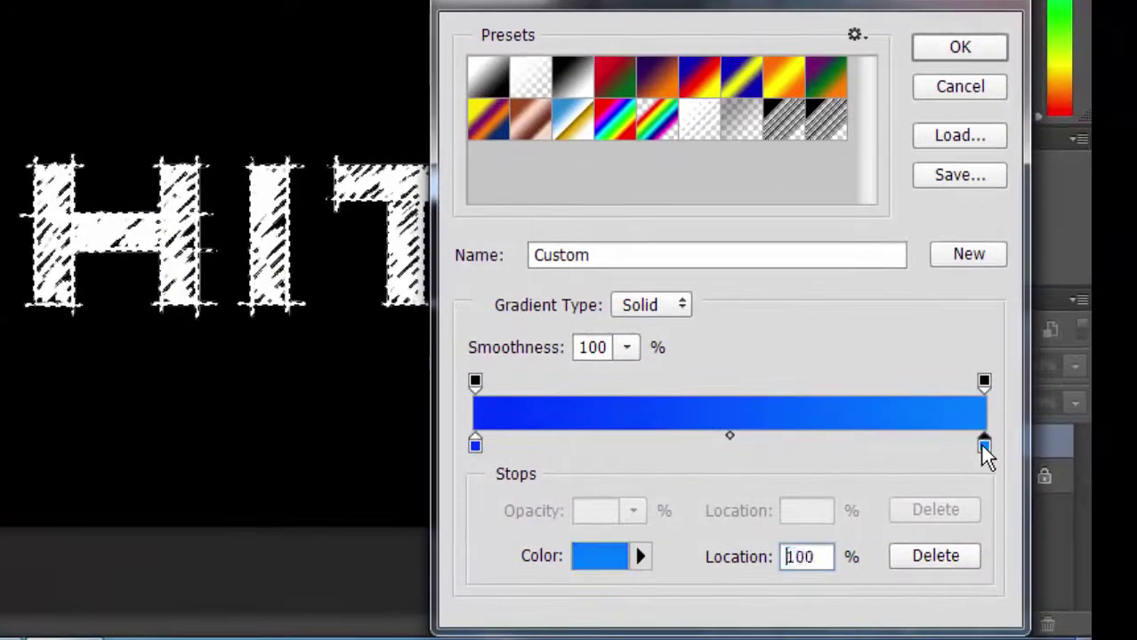
left_click(607, 564)
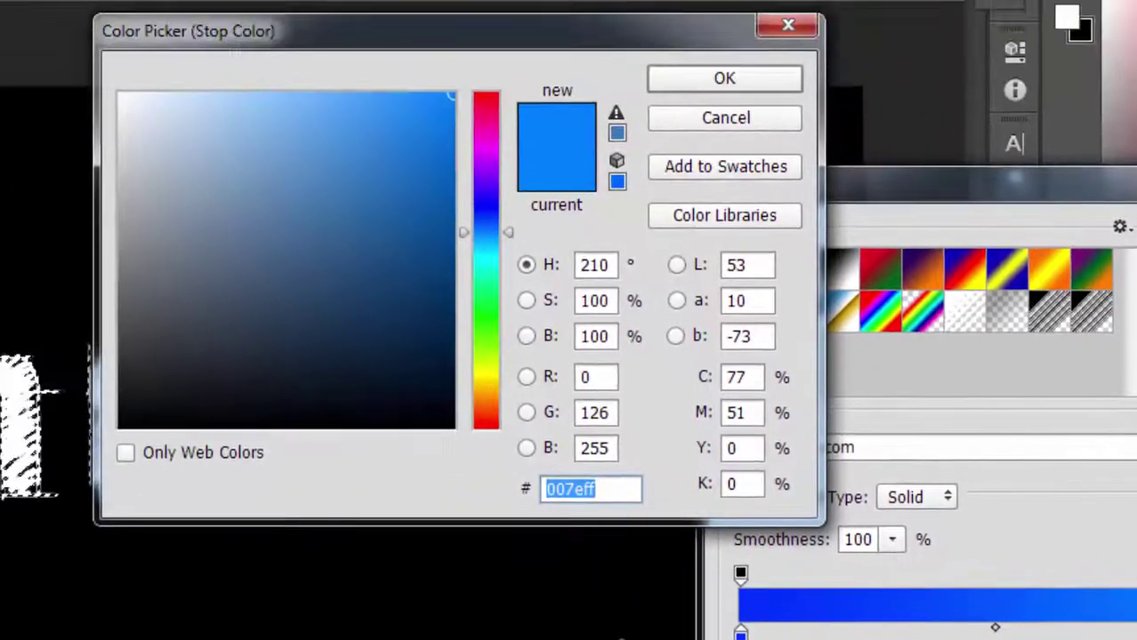
left_click(722, 80)
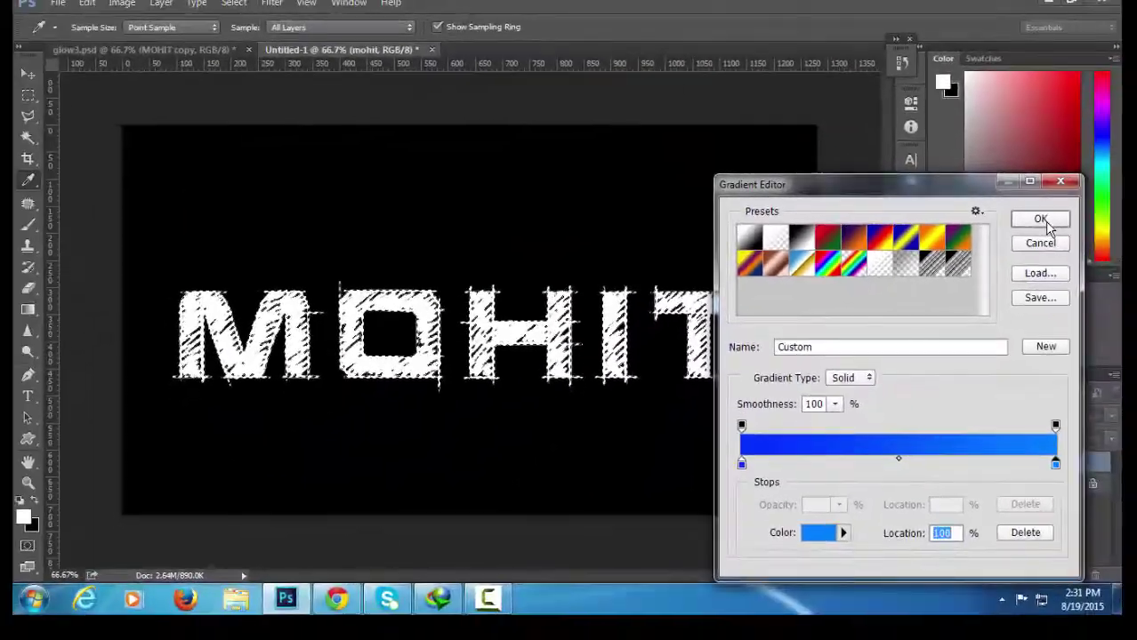
left_click(1041, 219)
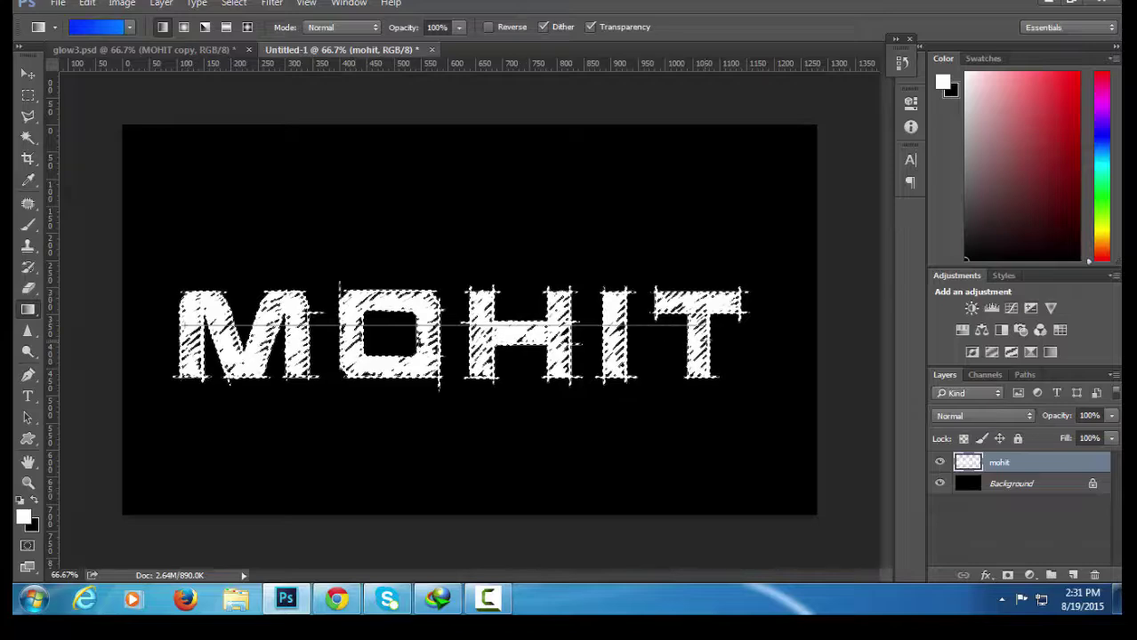
- Fill MOHIT with the blue gradient, deselect, duplicate the layer and add a new layer
left_click_drag(703, 326, 696, 322)
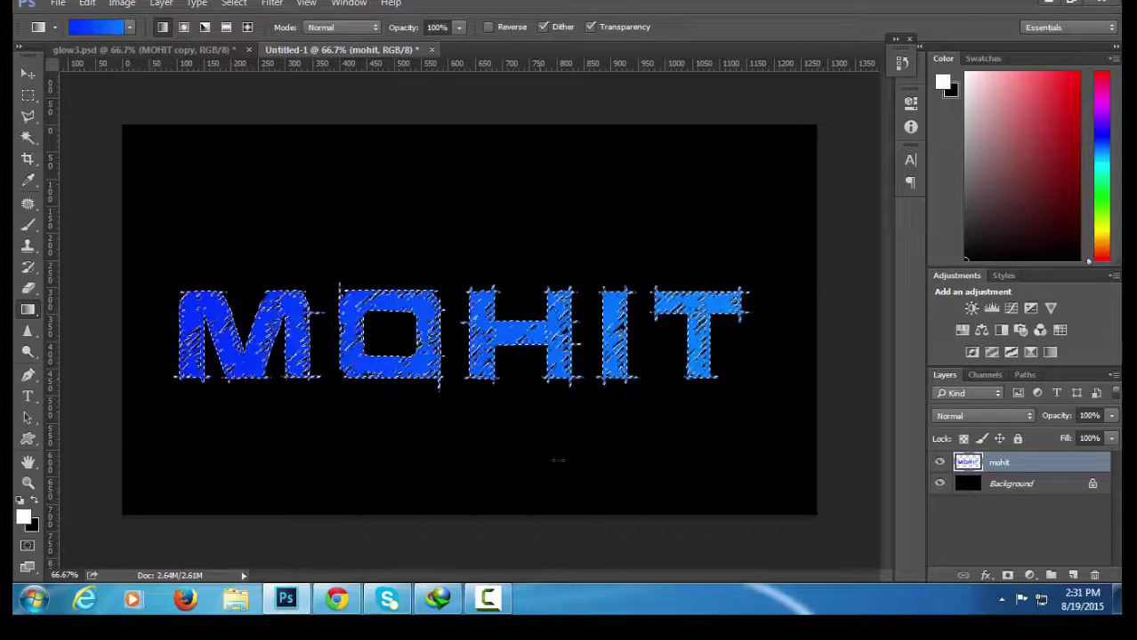
key("ctrl+d")
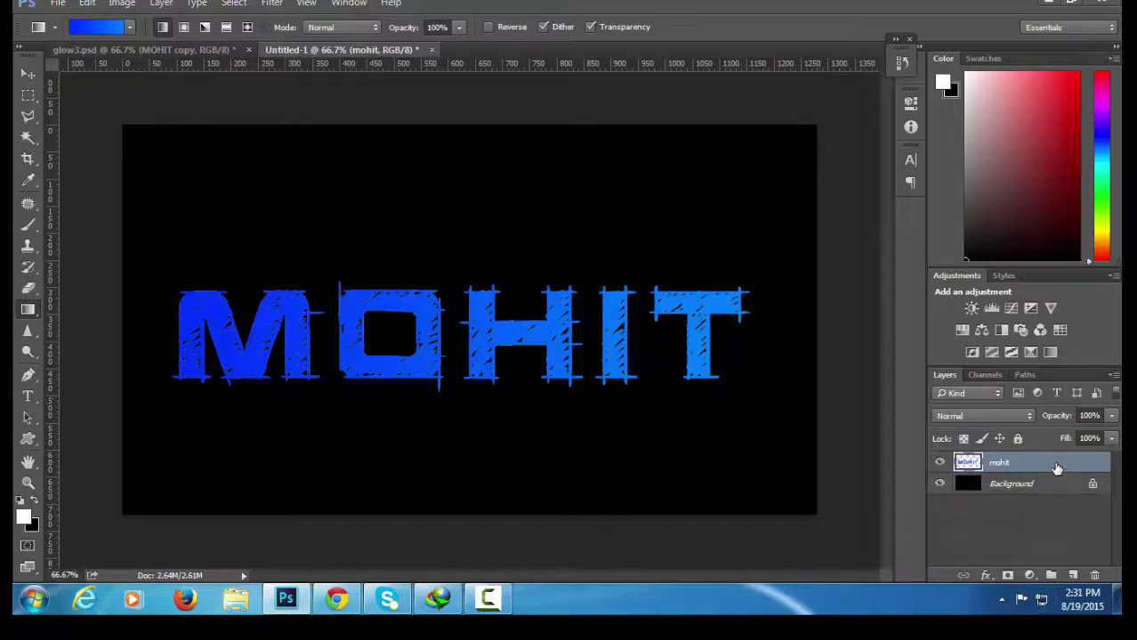
left_click_drag(1057, 469, 1072, 575)
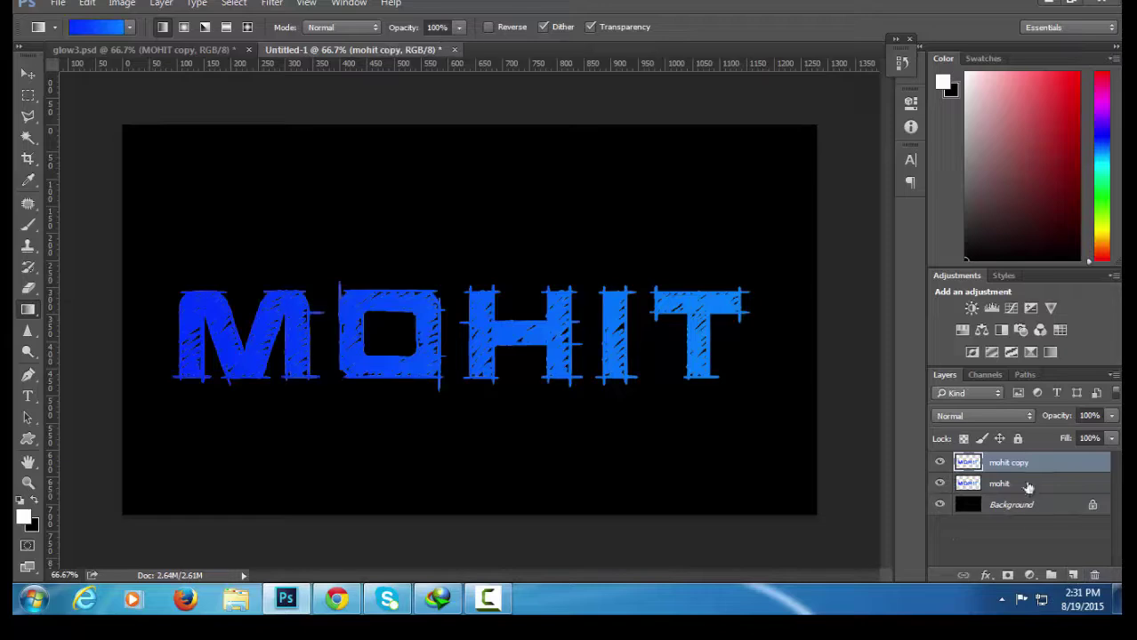
left_click(1073, 575)
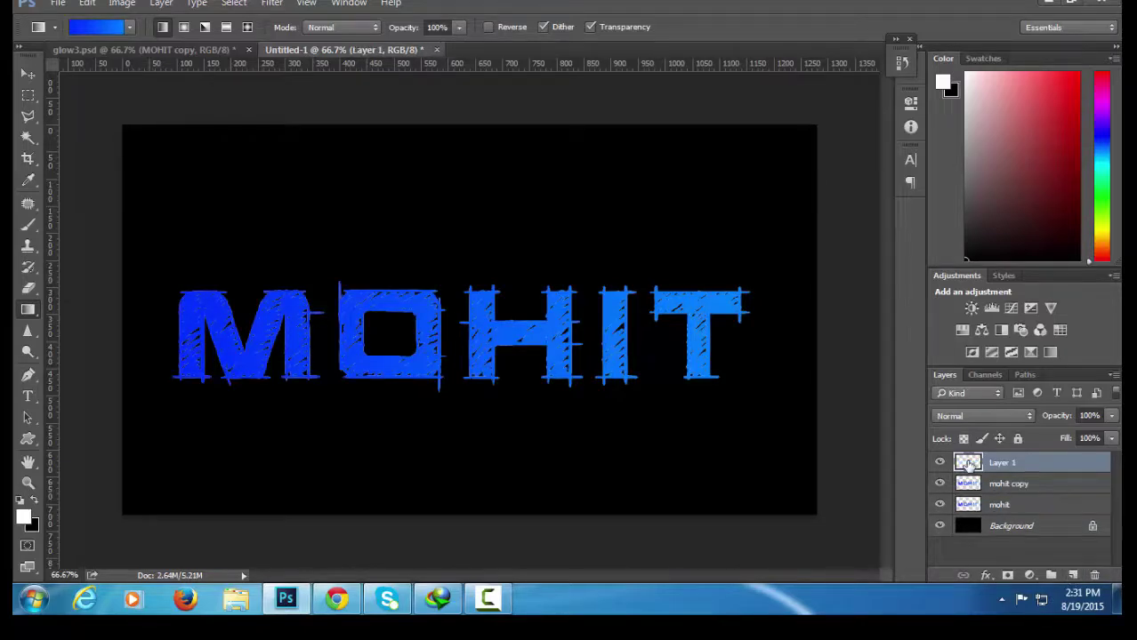
- Render Clouds on the new layer and set its blend mode to Color Dodge
left_click(274, 4)
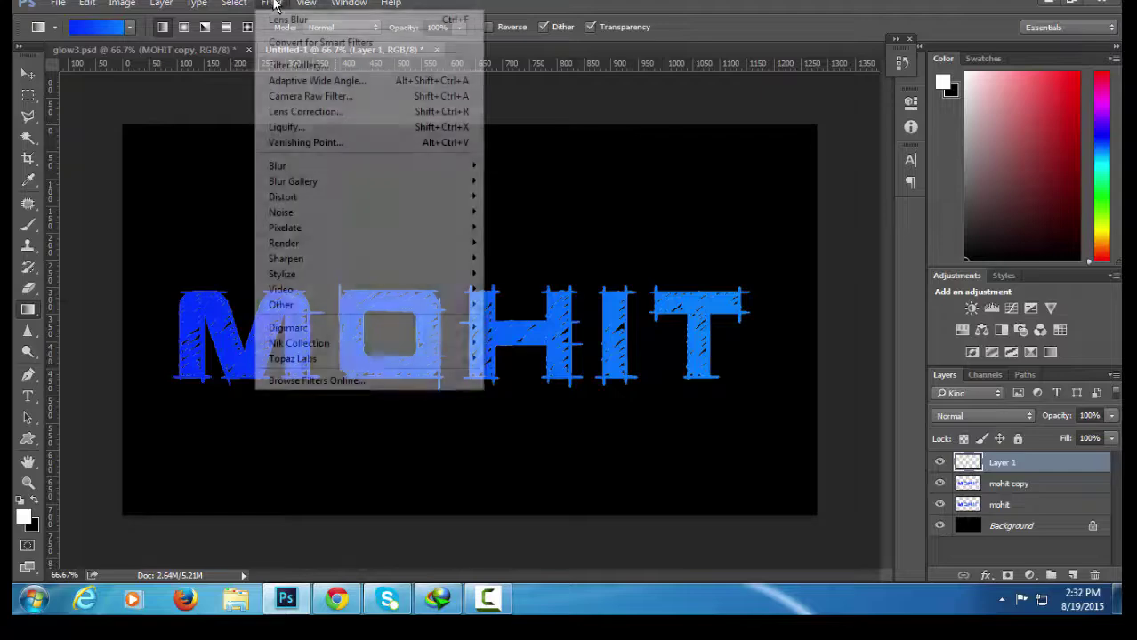
mouse_move(267, 361)
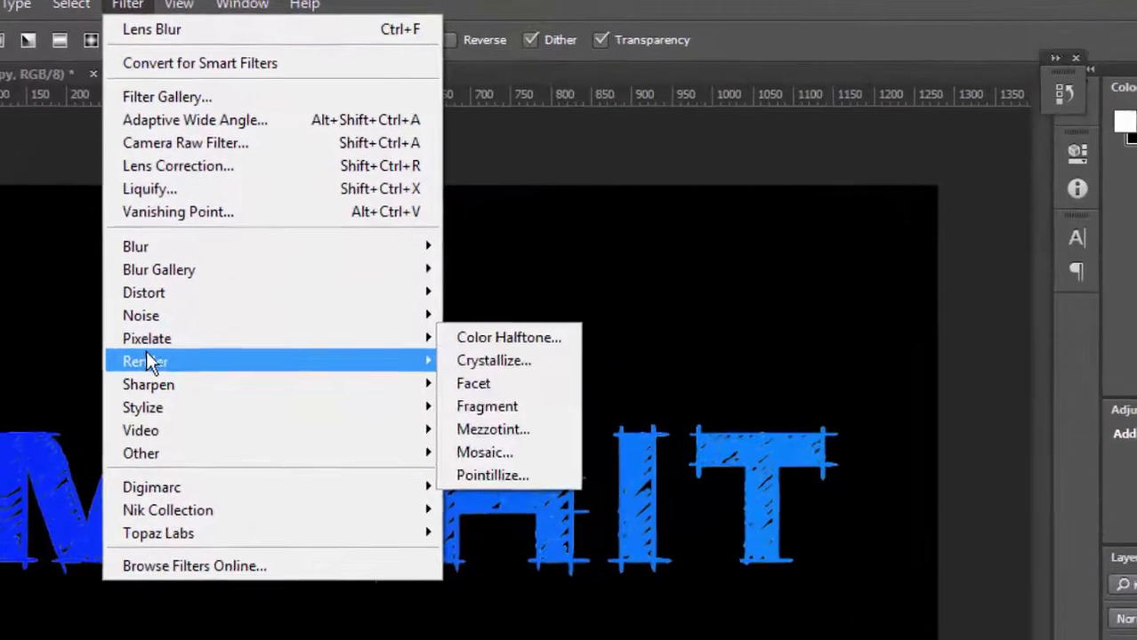
left_click(479, 364)
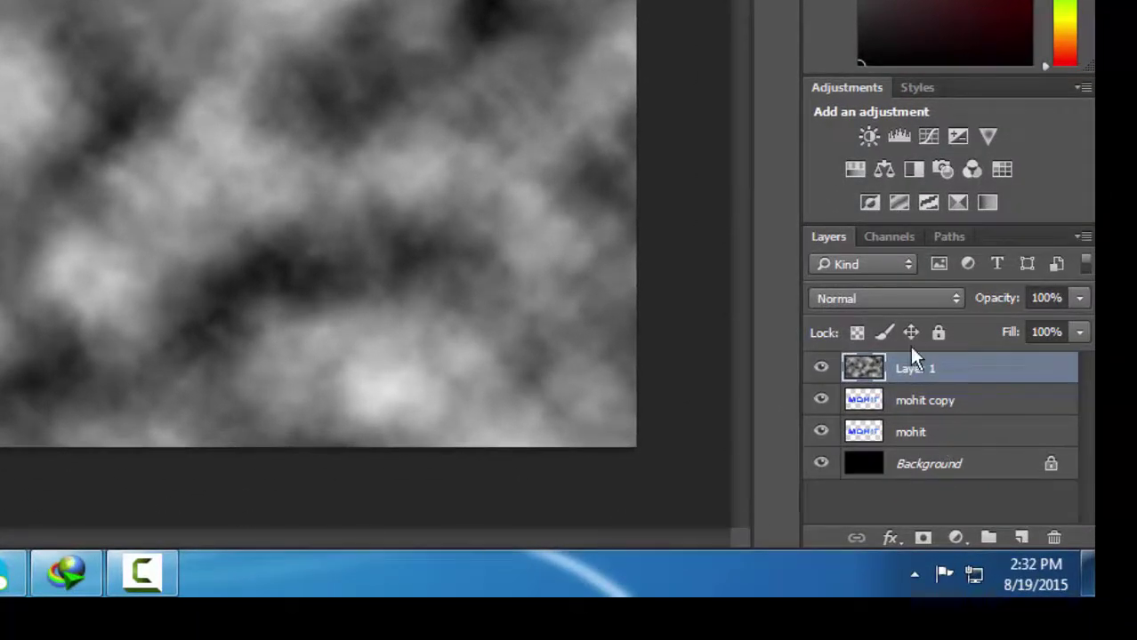
left_click(906, 298)
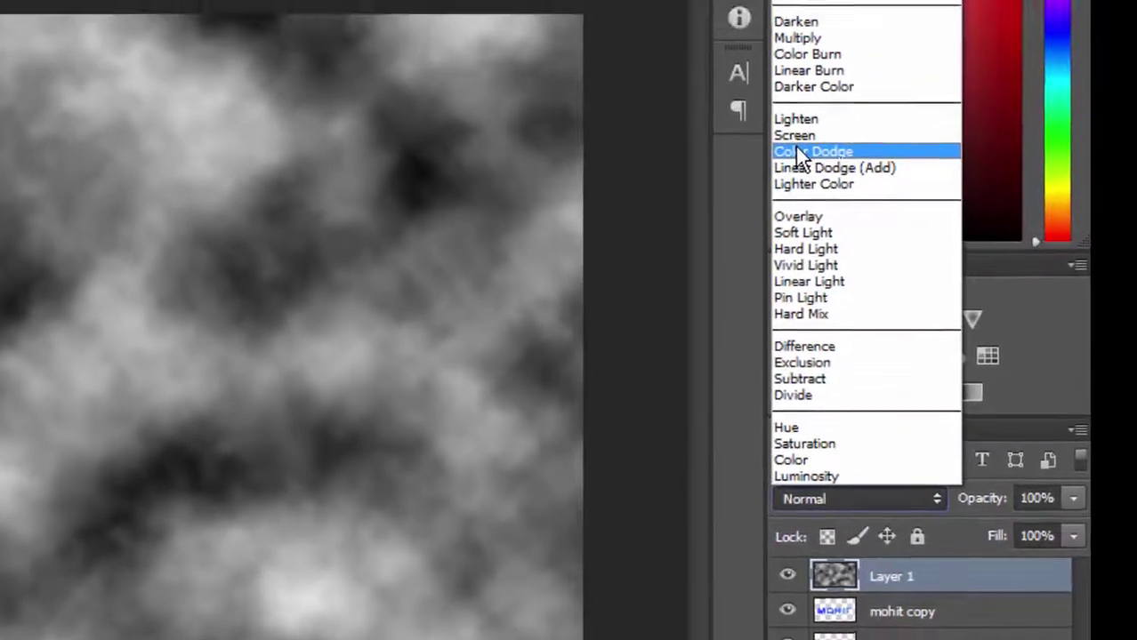
left_click(827, 2)
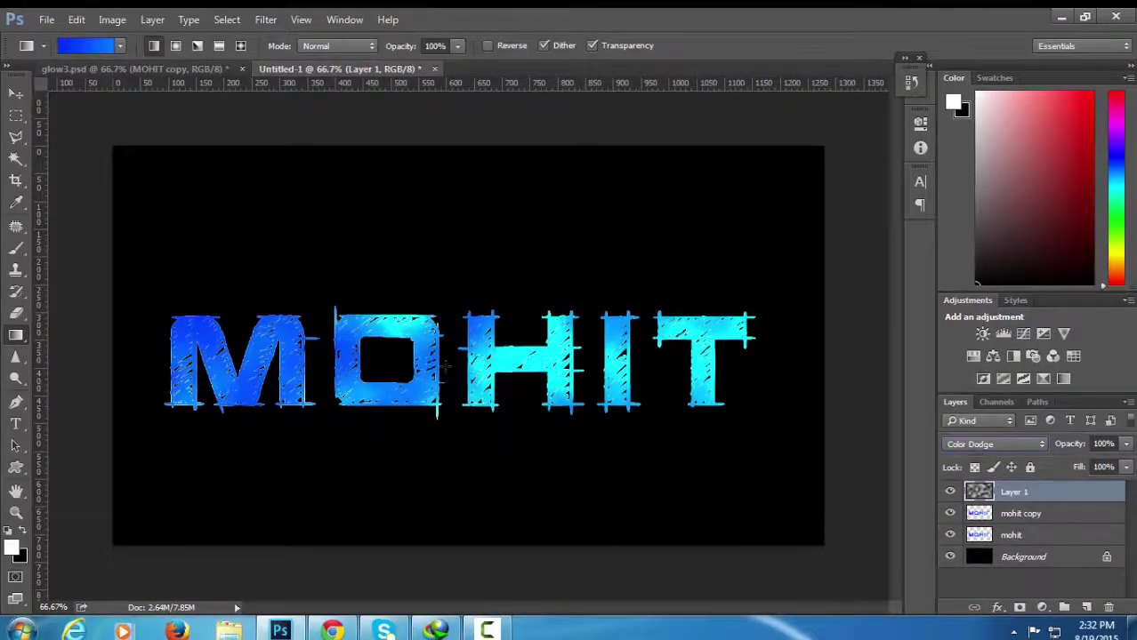
- Apply a Lens Blur with the Faster preview to the mohit copy layer
left_click(1032, 516)
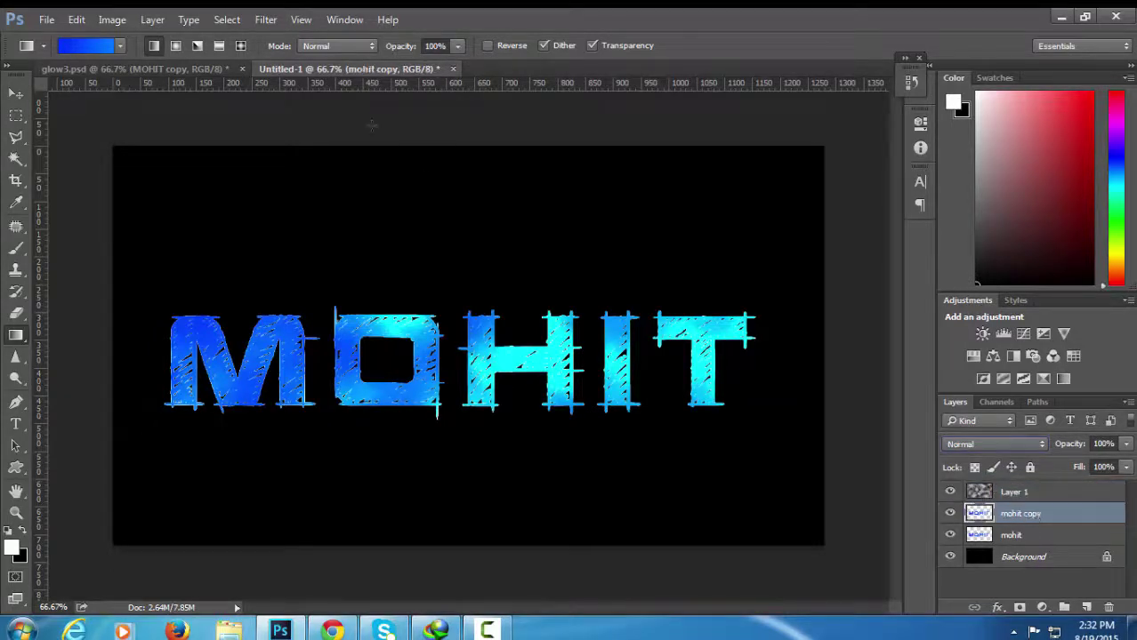
left_click(265, 19)
mouse_move(271, 188)
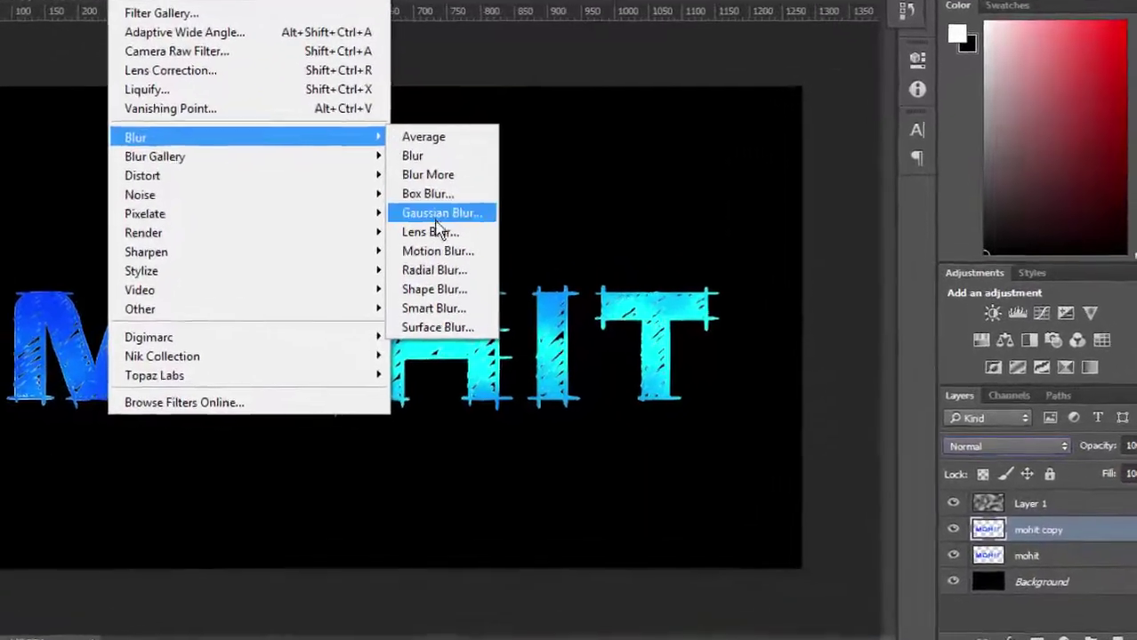
left_click(515, 266)
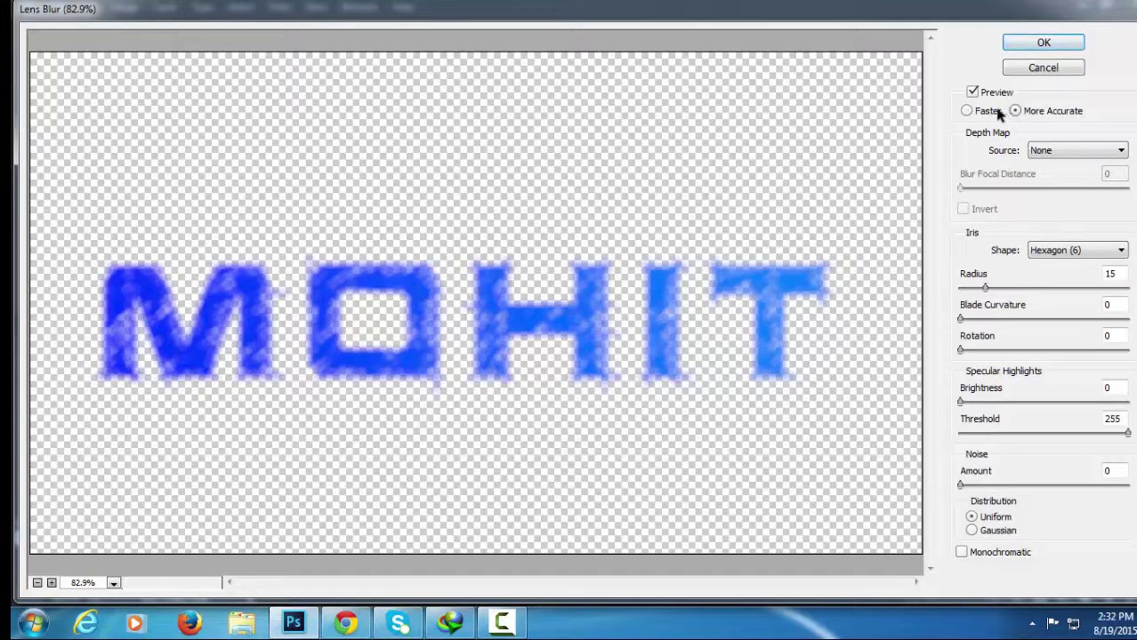
left_click(968, 112)
left_click(1044, 46)
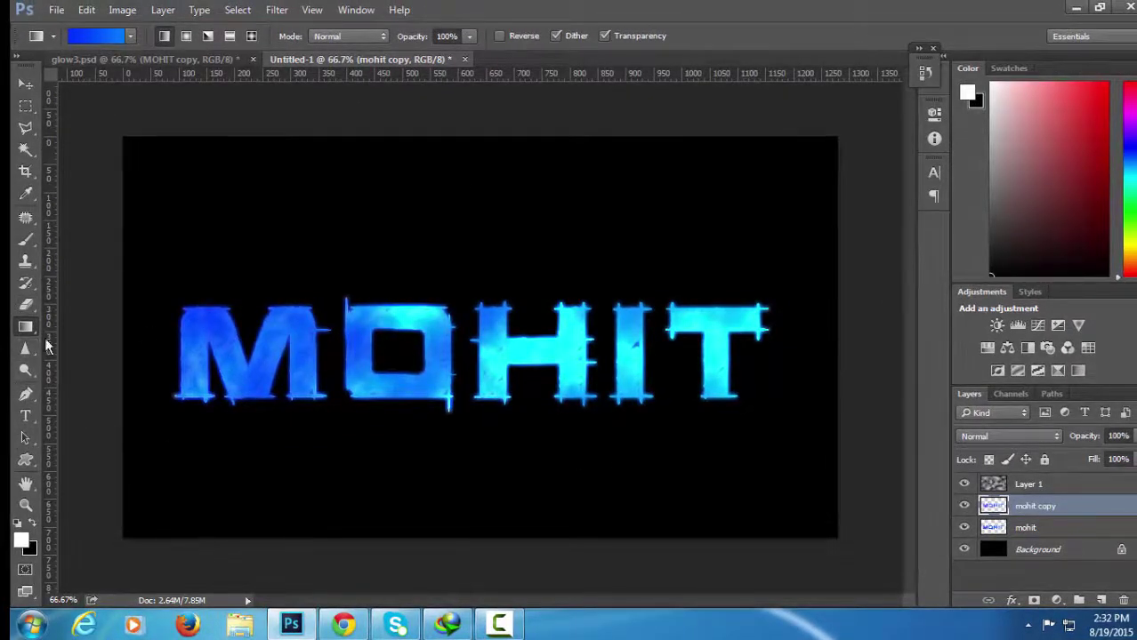
- On Layer 1, choose the 888 glitter spatter brush and shrink it to 125 px
left_click(992, 485)
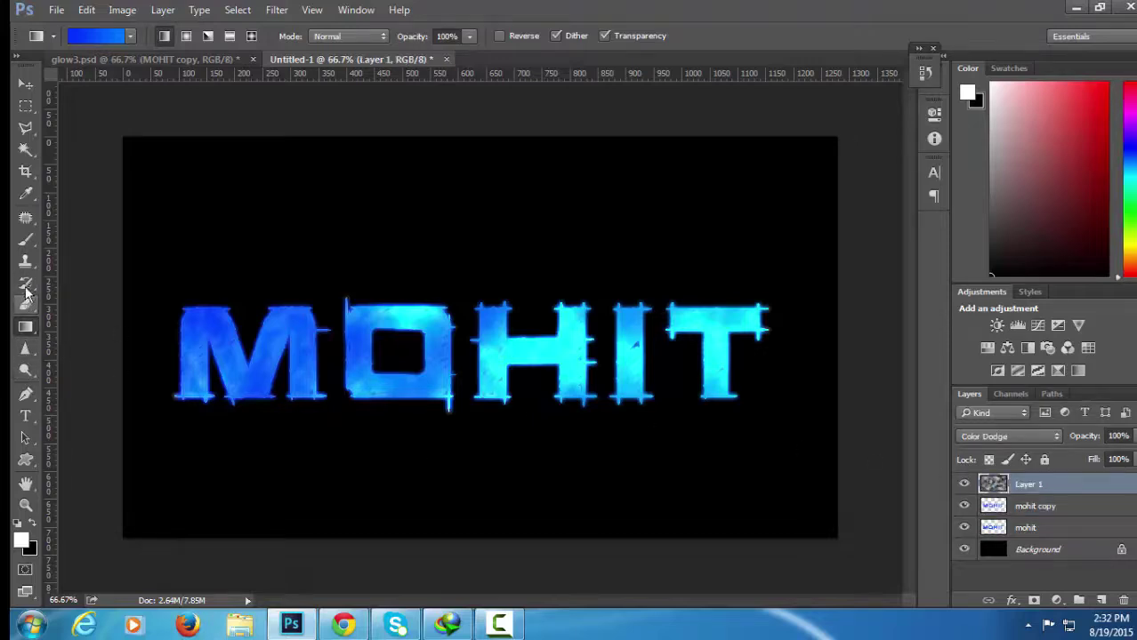
left_click(29, 245)
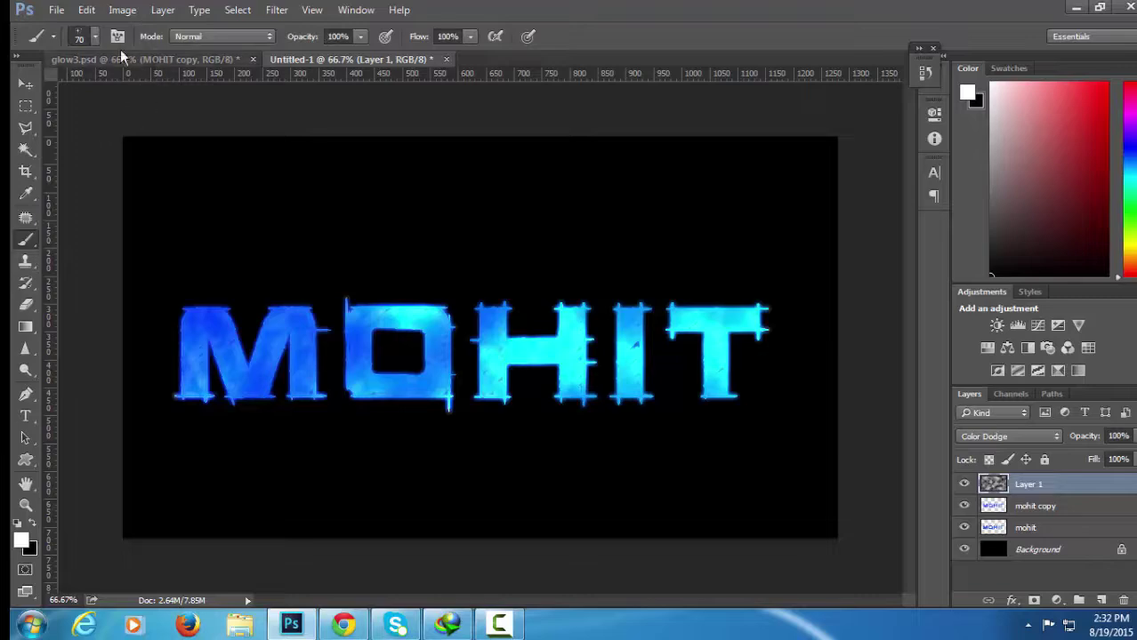
left_click(93, 39)
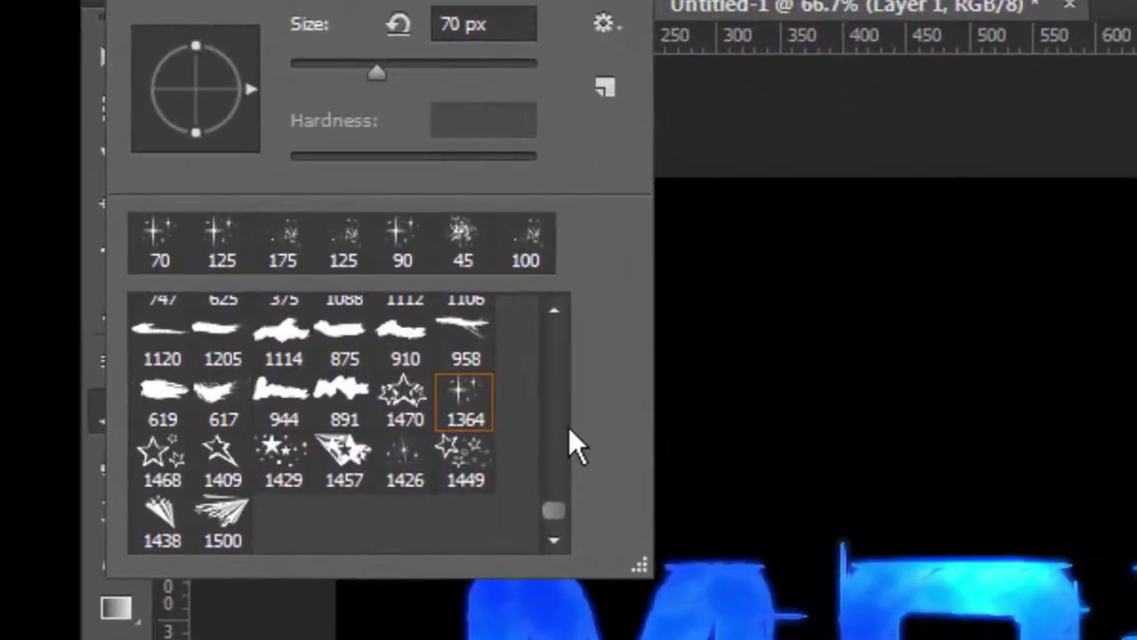
left_click_drag(555, 509, 554, 491)
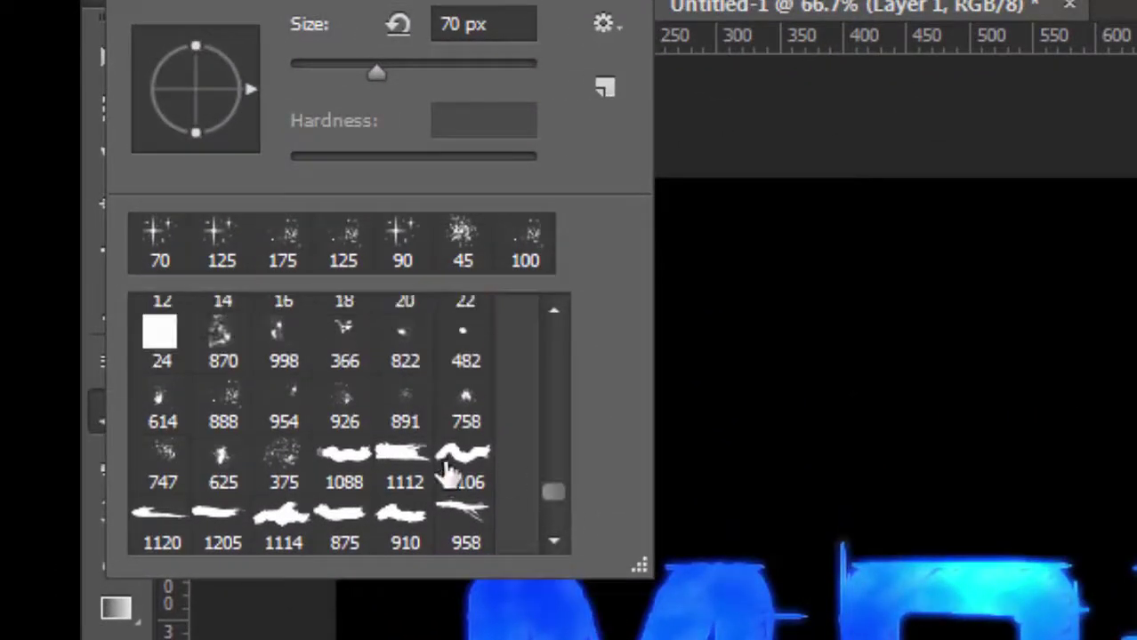
double_click(223, 409)
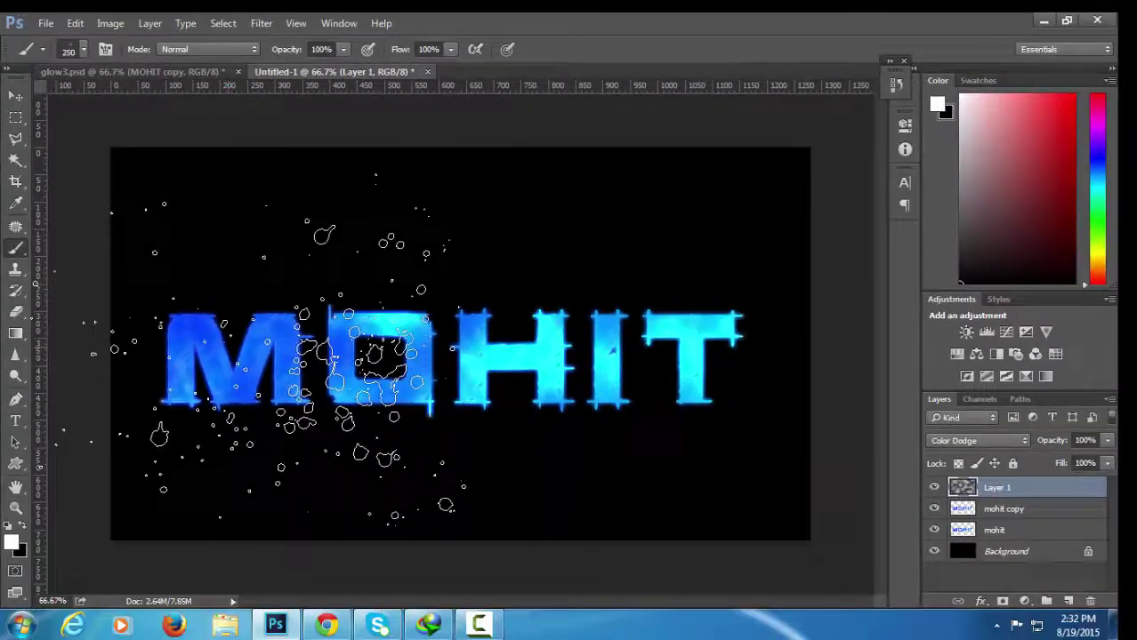
key("bracketleft")
key("bracketleft")
key("bracketleft")
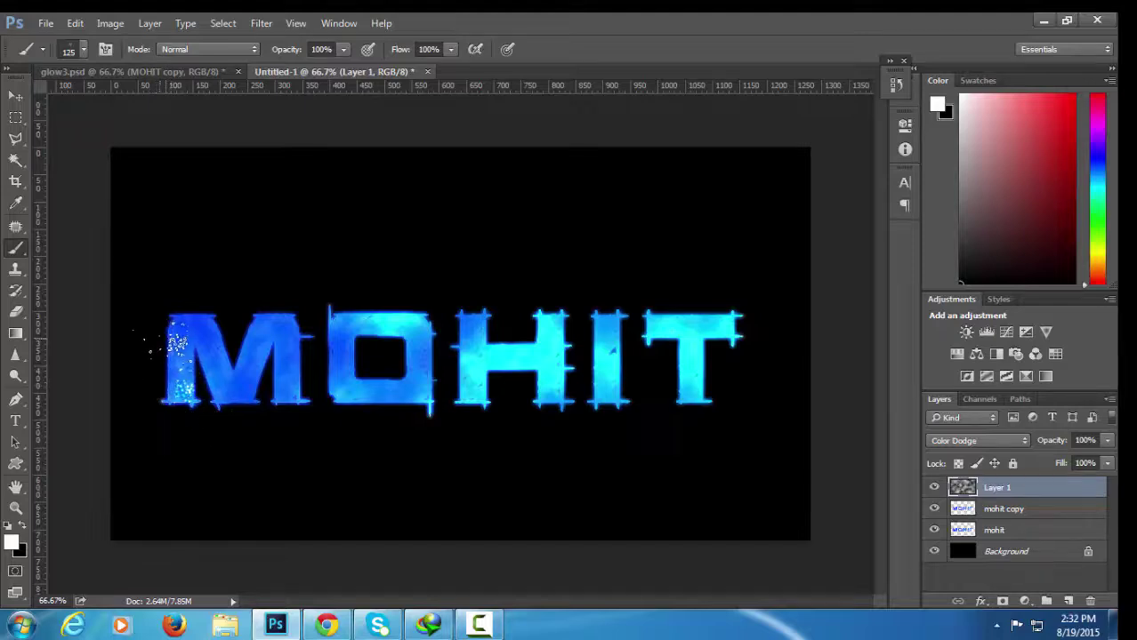
- Paint 150 px glitter over the M, O, H and I, plus a cluster below the O
mouse_move(178, 342)
left_mouse_down()
mouse_move(229, 388)
mouse_move(275, 333)
mouse_move(293, 396)
mouse_move(247, 389)
left_mouse_up()
key("bracketright")
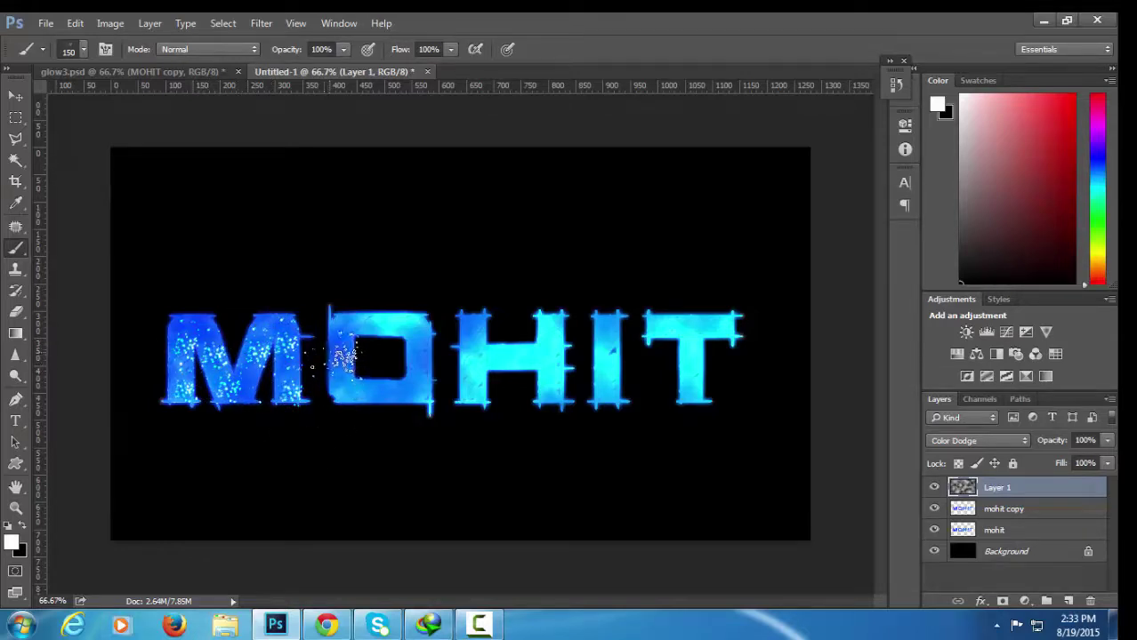
mouse_move(355, 322)
left_mouse_down()
mouse_move(406, 324)
mouse_move(421, 340)
mouse_move(425, 378)
left_mouse_up()
mouse_move(418, 396)
left_mouse_down()
mouse_move(413, 383)
mouse_move(391, 396)
mouse_move(342, 392)
left_mouse_up()
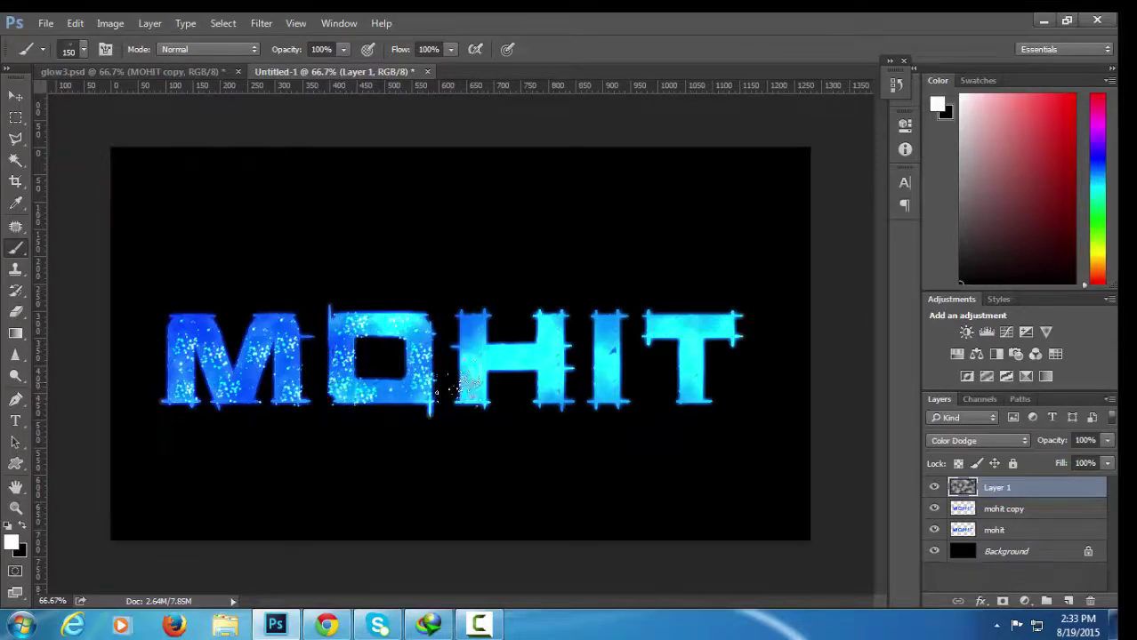
left_click_drag(475, 340, 469, 365)
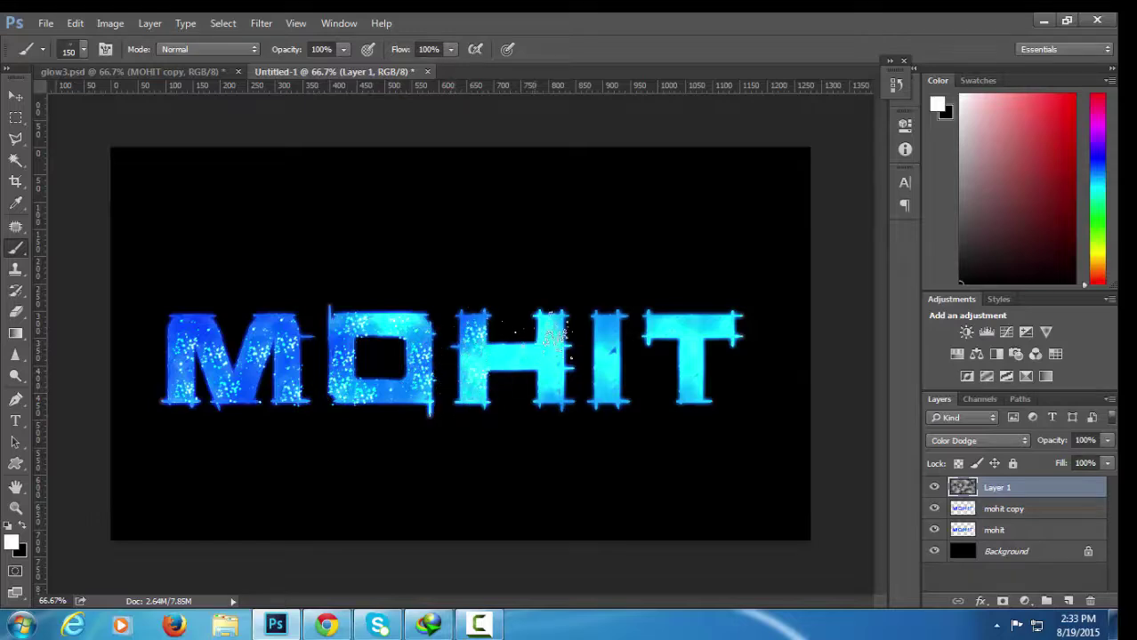
mouse_move(555, 336)
left_mouse_down()
mouse_move(538, 402)
mouse_move(596, 414)
mouse_move(608, 402)
mouse_move(610, 329)
mouse_move(639, 364)
mouse_move(667, 328)
mouse_move(712, 329)
mouse_move(693, 349)
mouse_move(690, 405)
left_mouse_up()
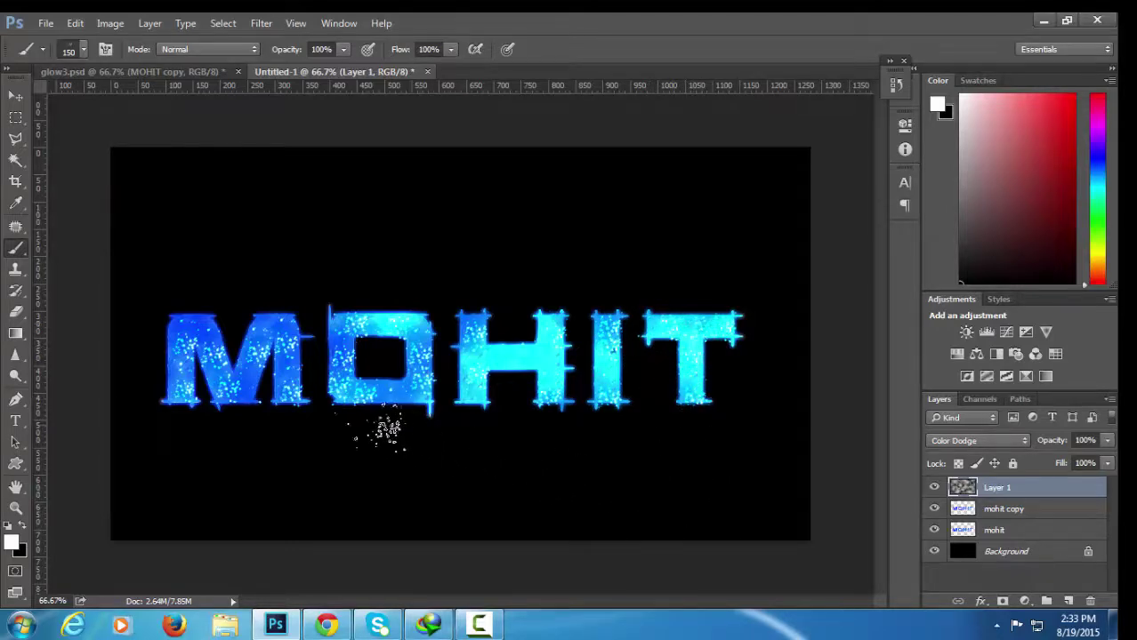
mouse_move(385, 430)
left_mouse_down()
mouse_move(343, 338)
mouse_move(263, 324)
mouse_move(271, 391)
mouse_move(223, 406)
mouse_move(251, 388)
mouse_move(195, 333)
left_mouse_up()
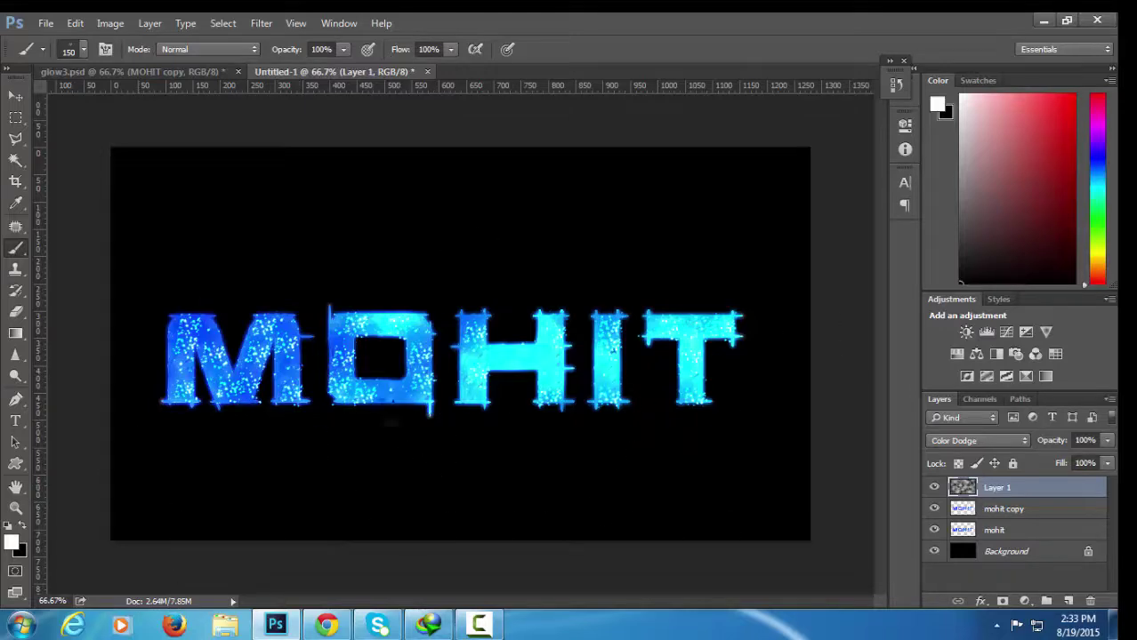
left_click_drag(406, 507, 413, 509)
- Open the mohit copy layer's Layer Style and enable Outer Glow
left_click(1005, 509)
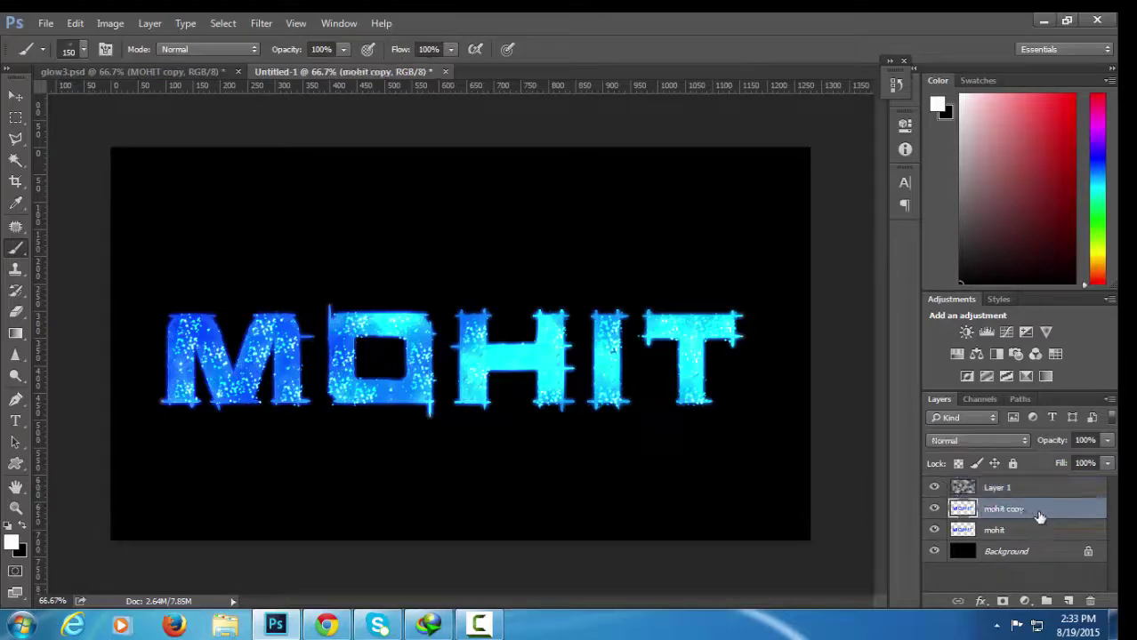
double_click(1039, 517)
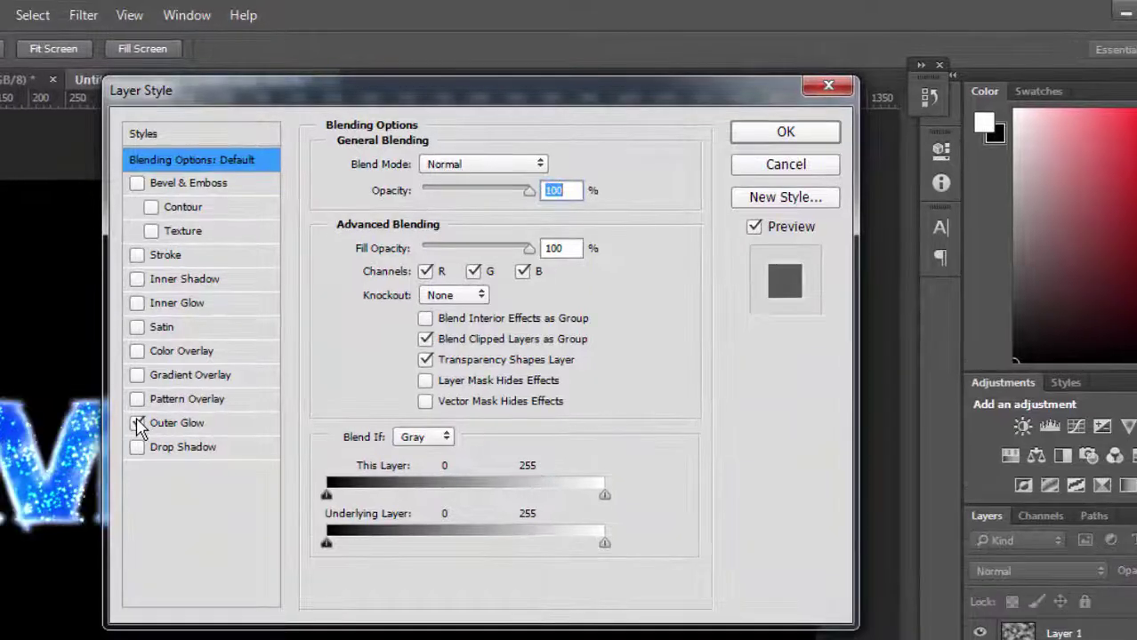
left_click(201, 424)
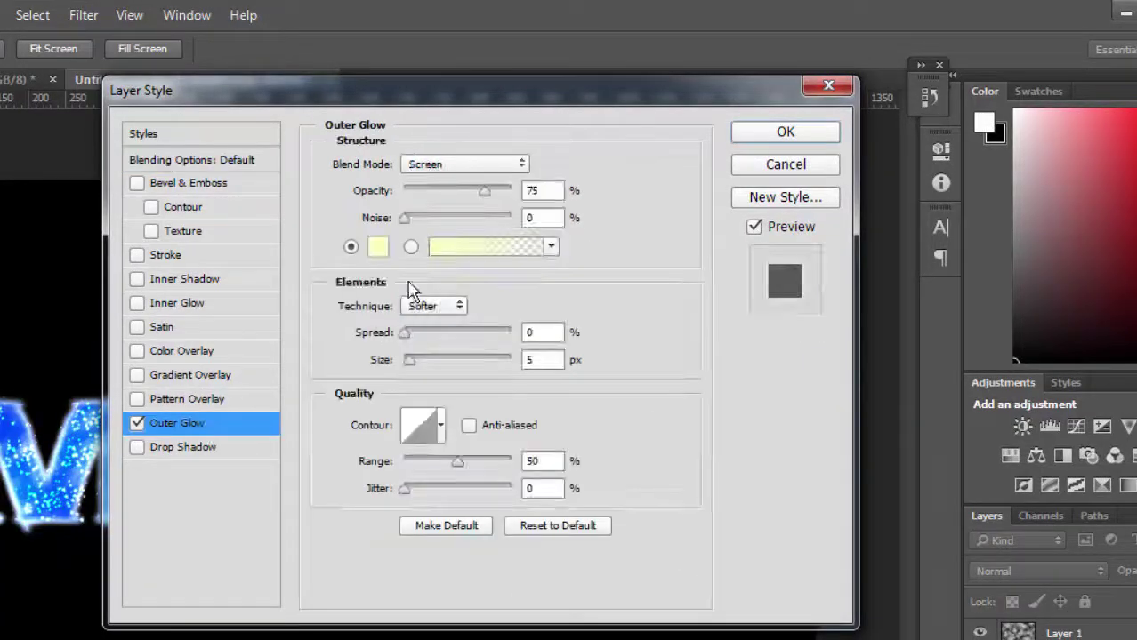
left_click(378, 247)
- Set the outer glow to blue 0d83e8 with spread 7, and enable Bevel & Emboss
left_click(502, 309)
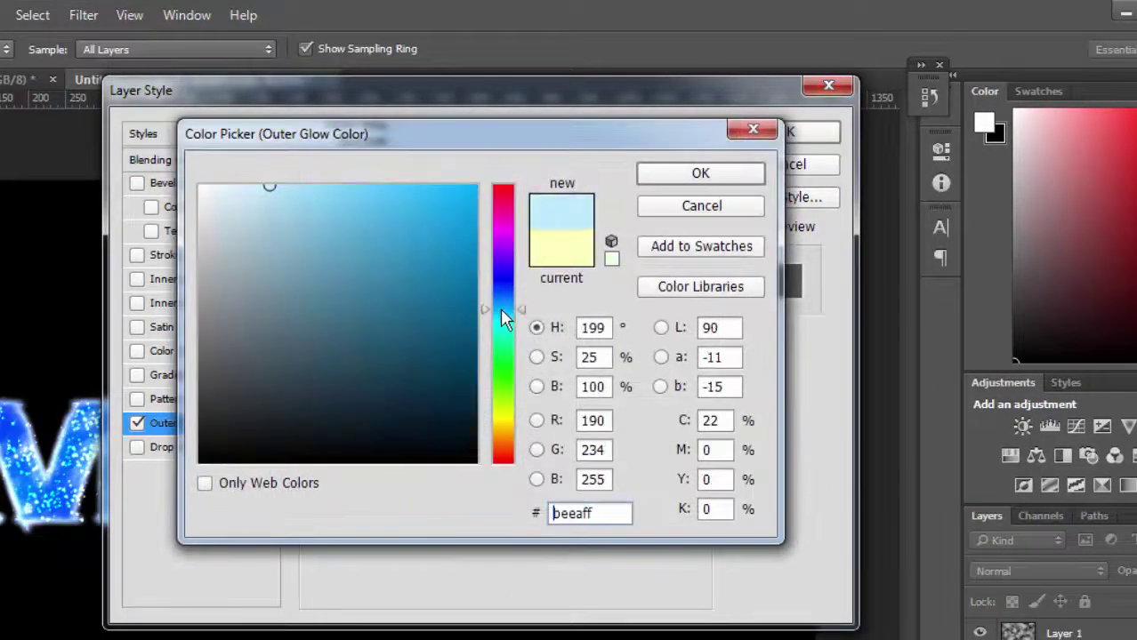
left_click(459, 203)
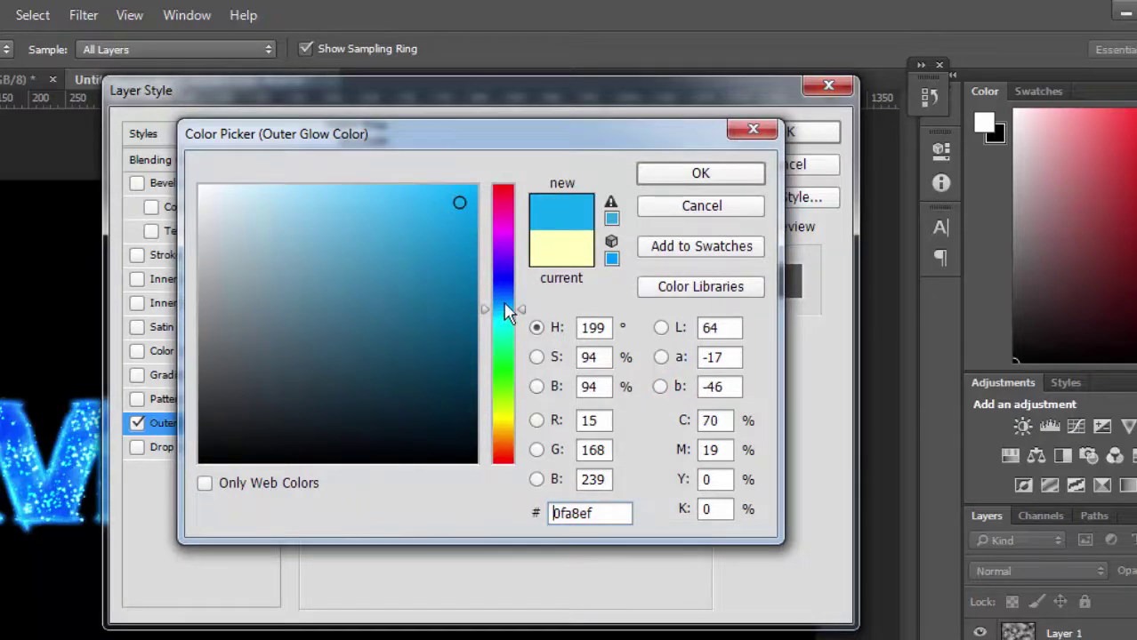
left_click(505, 303)
left_click(463, 208)
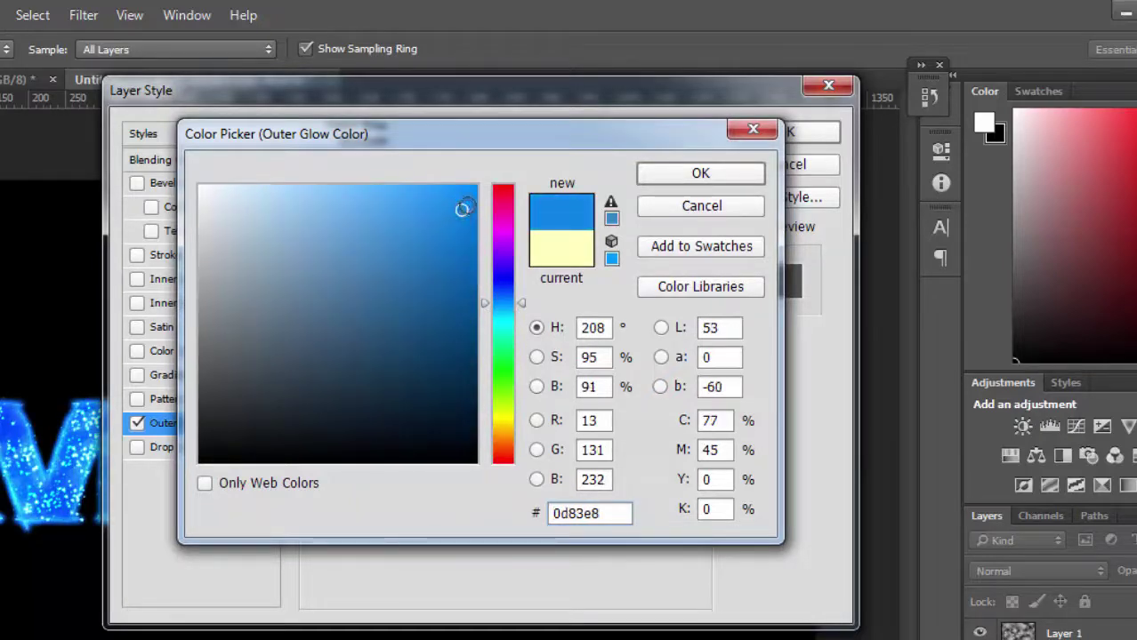
left_click(698, 173)
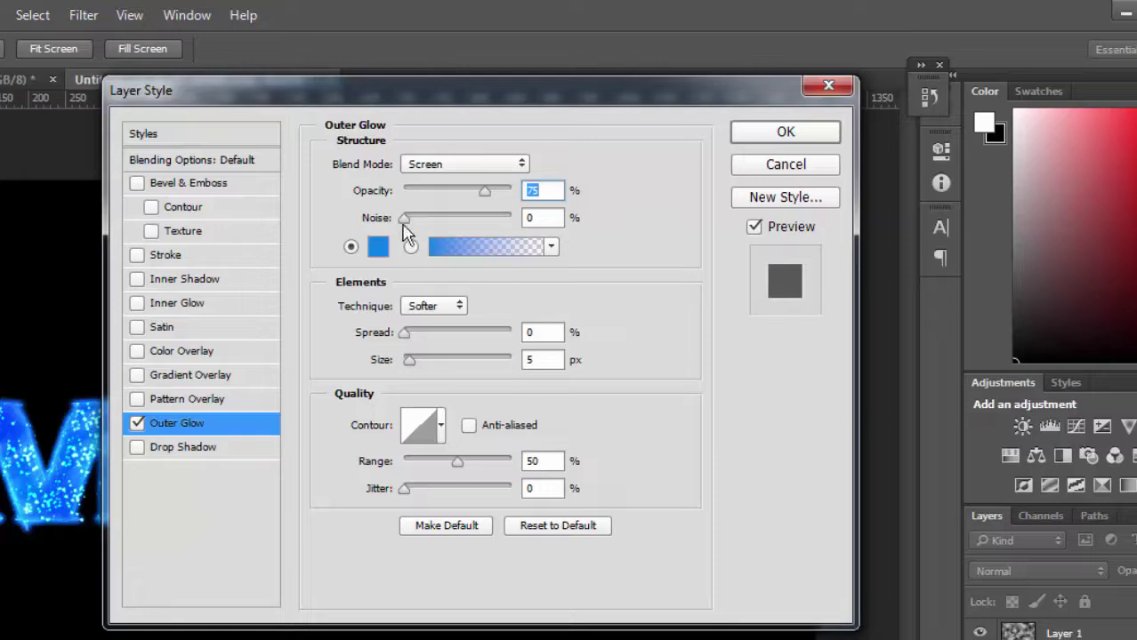
left_click_drag(405, 338, 413, 368)
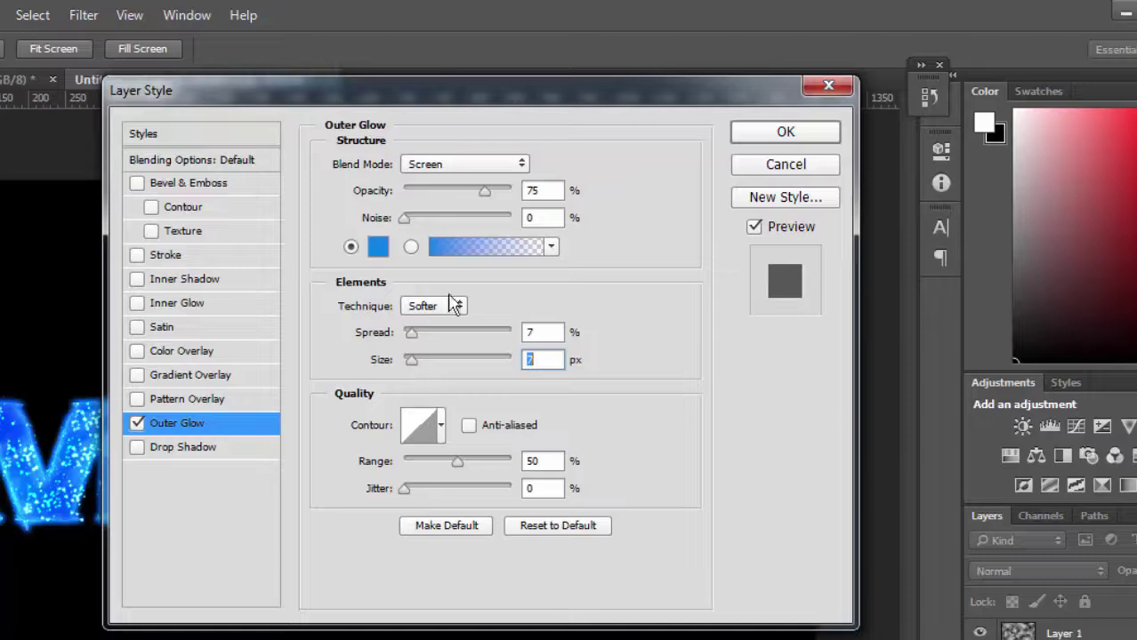
left_click(181, 185)
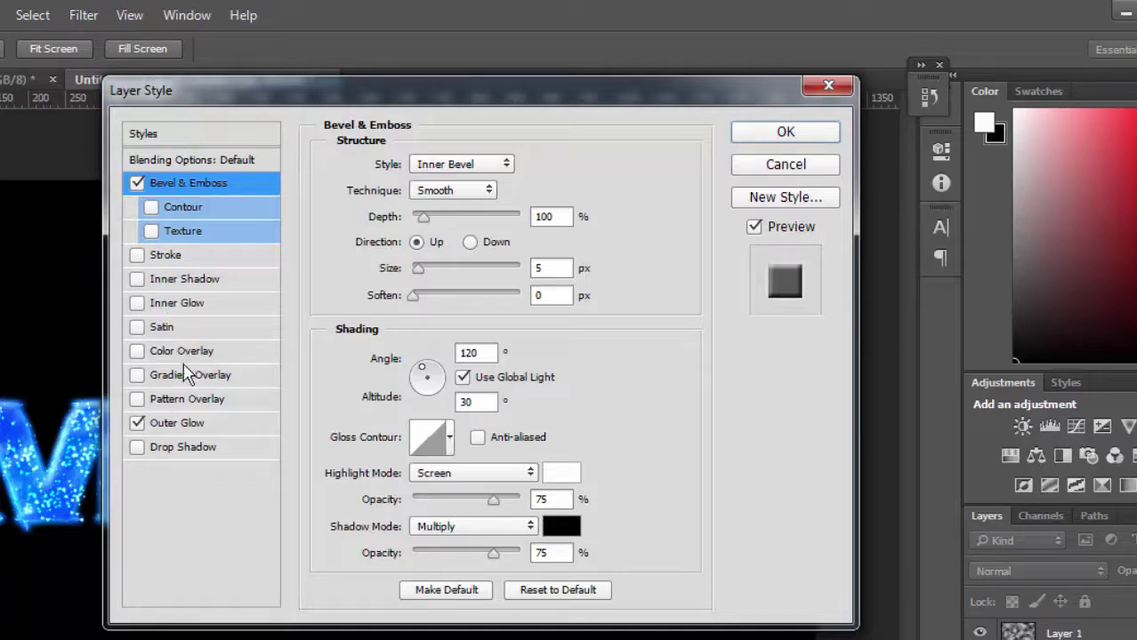
- Enable Inner Glow and set its colour to a saturated red
left_click(184, 305)
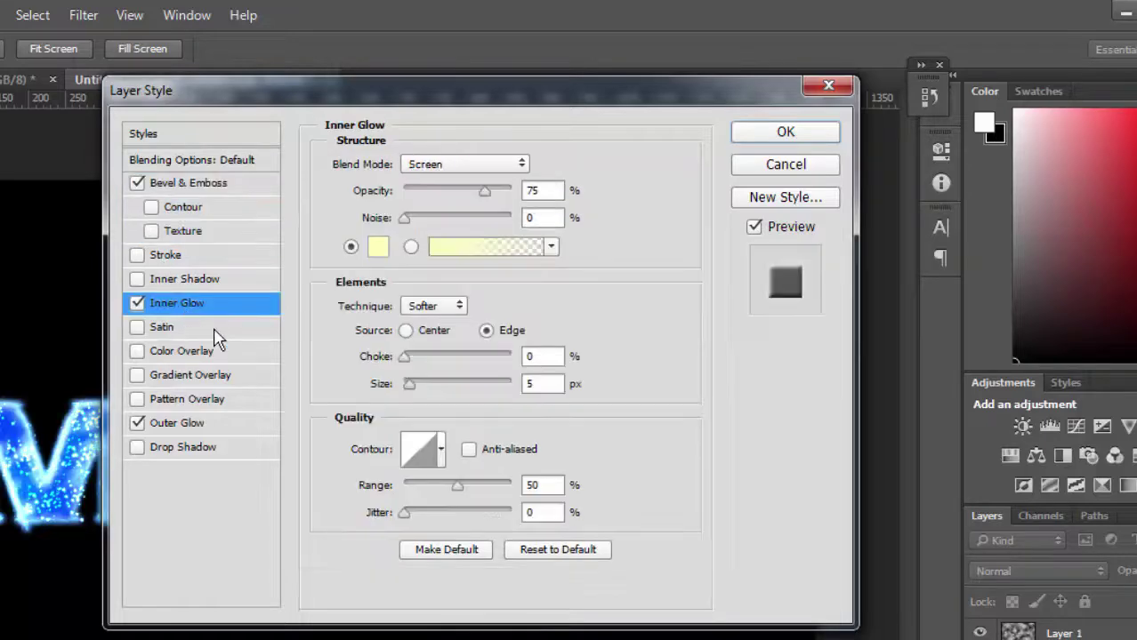
left_click(376, 249)
left_click(505, 219)
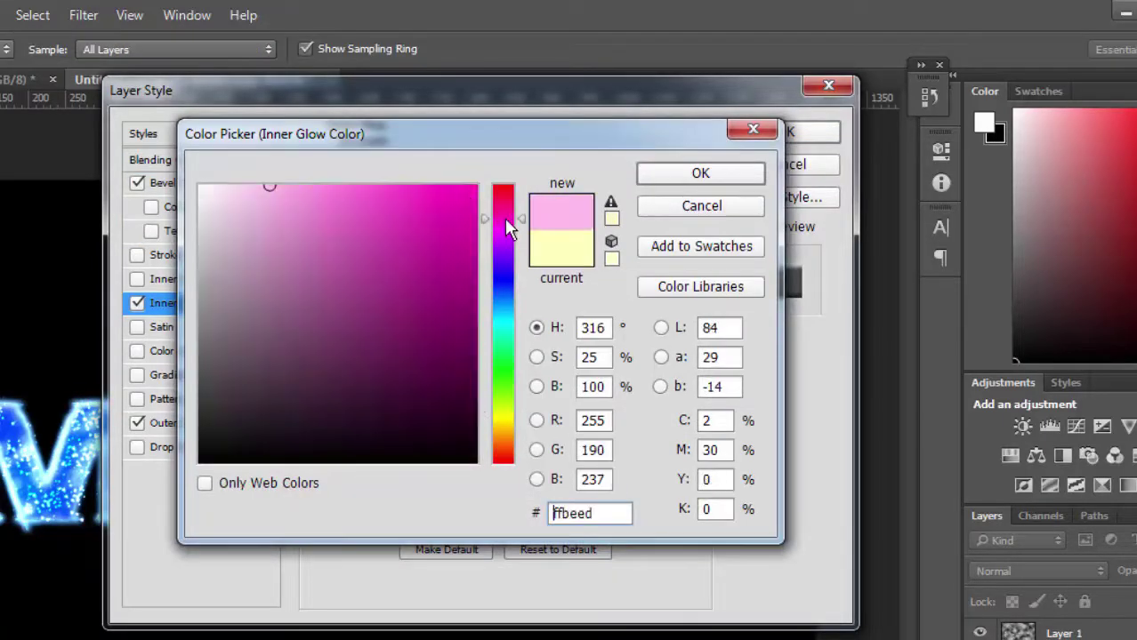
mouse_move(507, 218)
left_mouse_down()
mouse_move(512, 196)
mouse_move(466, 211)
left_mouse_up()
left_click(469, 205)
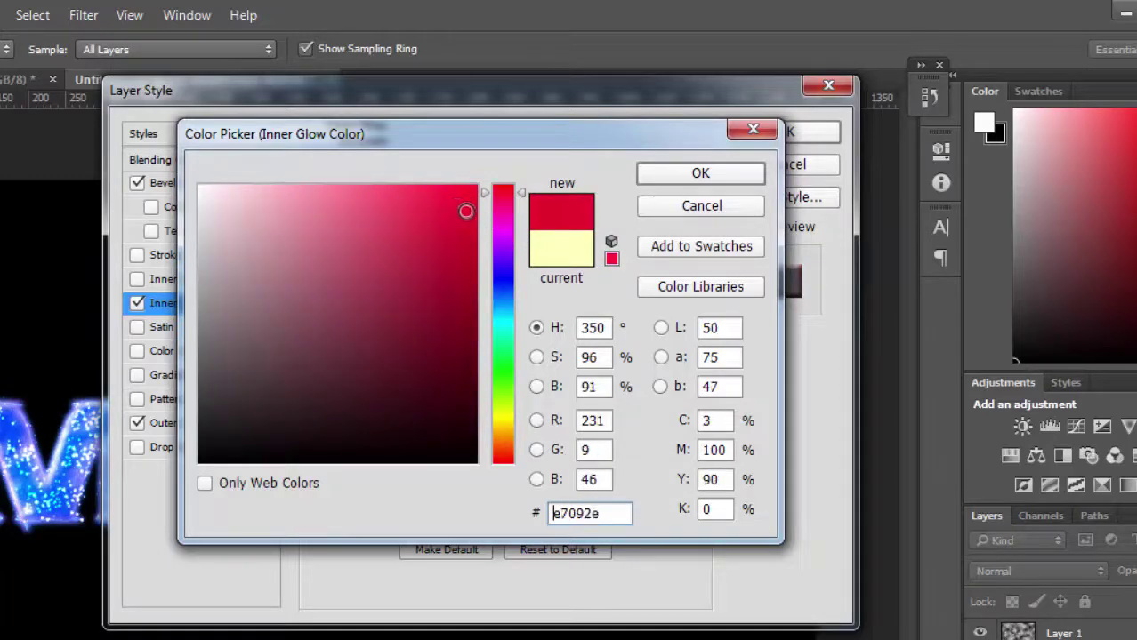
left_click(650, 184)
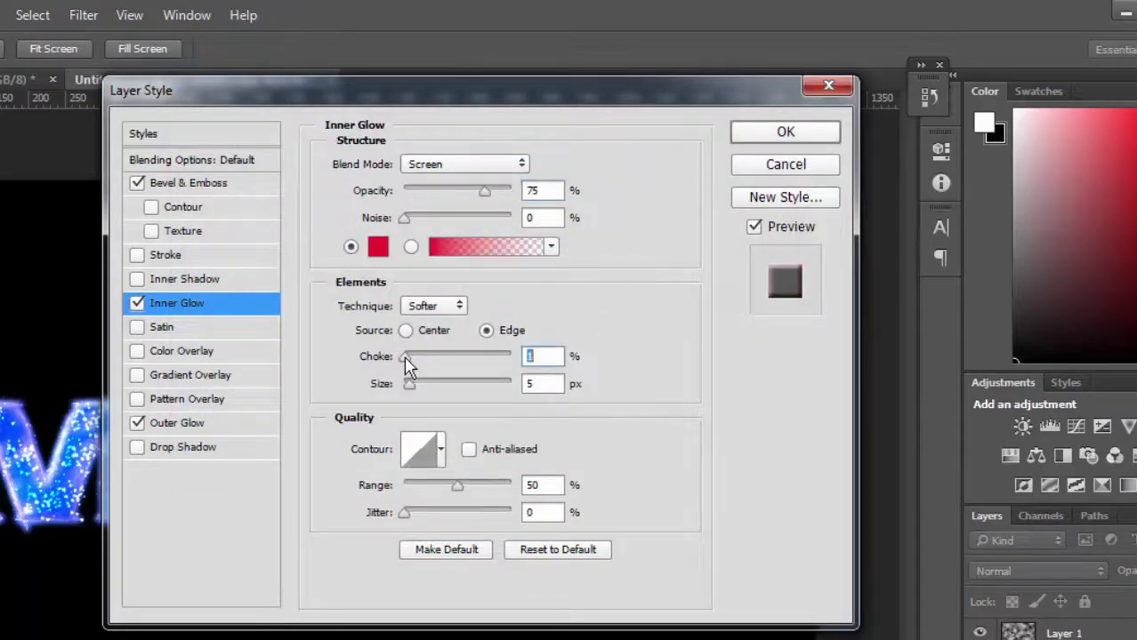
- Set the inner glow size to 13 px and apply the layer style
key("Tab")
left_click_drag(412, 390, 420, 390)
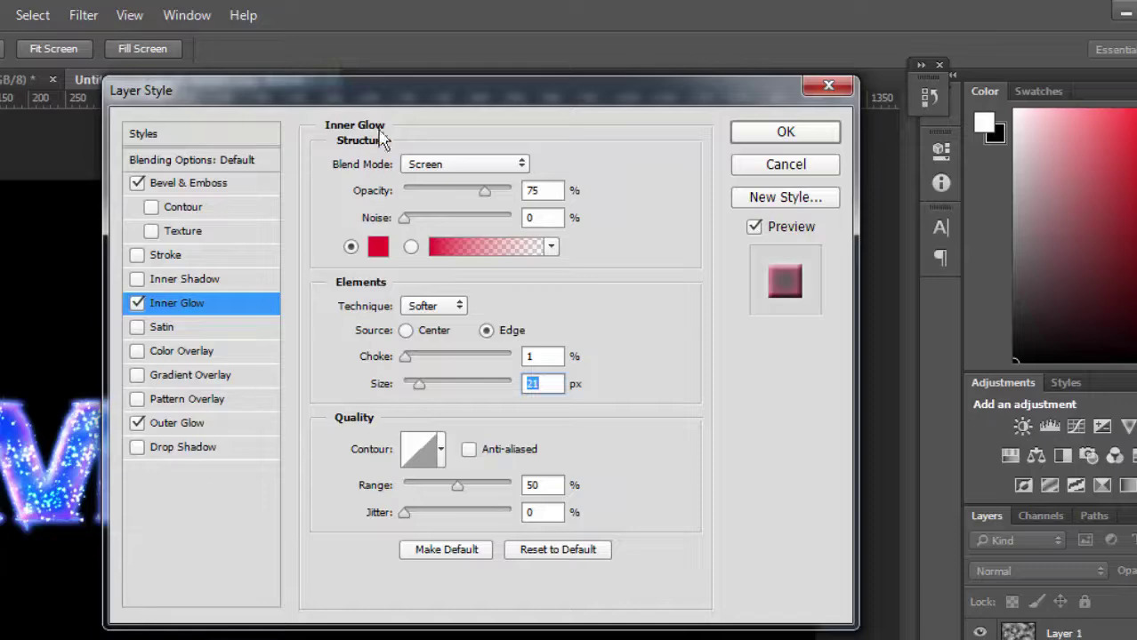
mouse_move(410, 81)
left_mouse_down()
mouse_move(941, 100)
mouse_move(824, 81)
left_mouse_up()
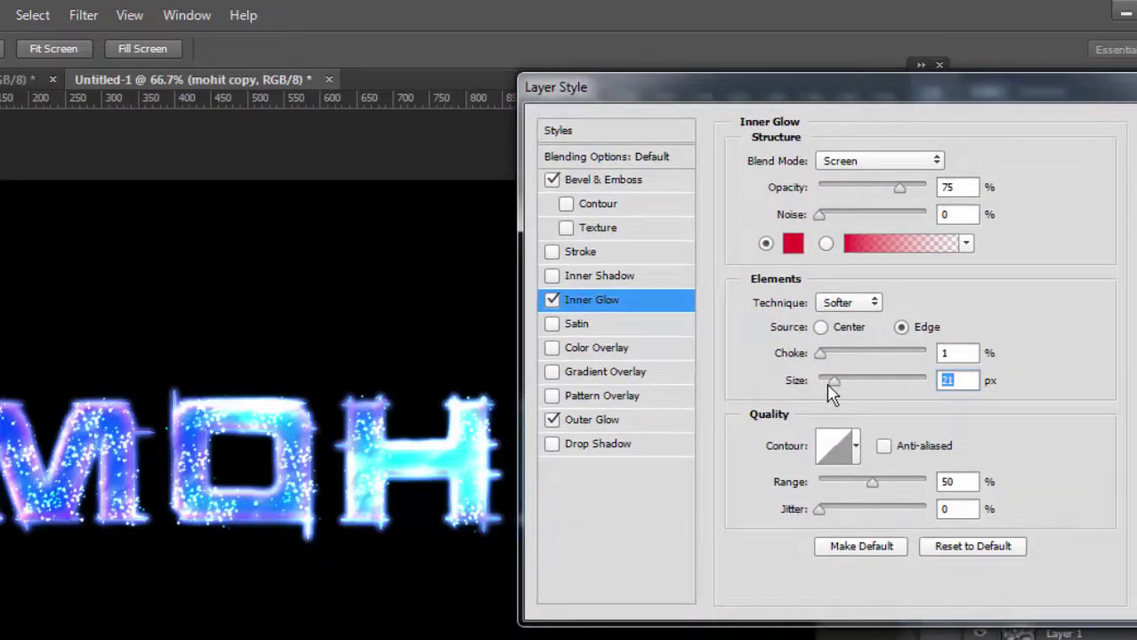
left_click_drag(832, 391, 829, 391)
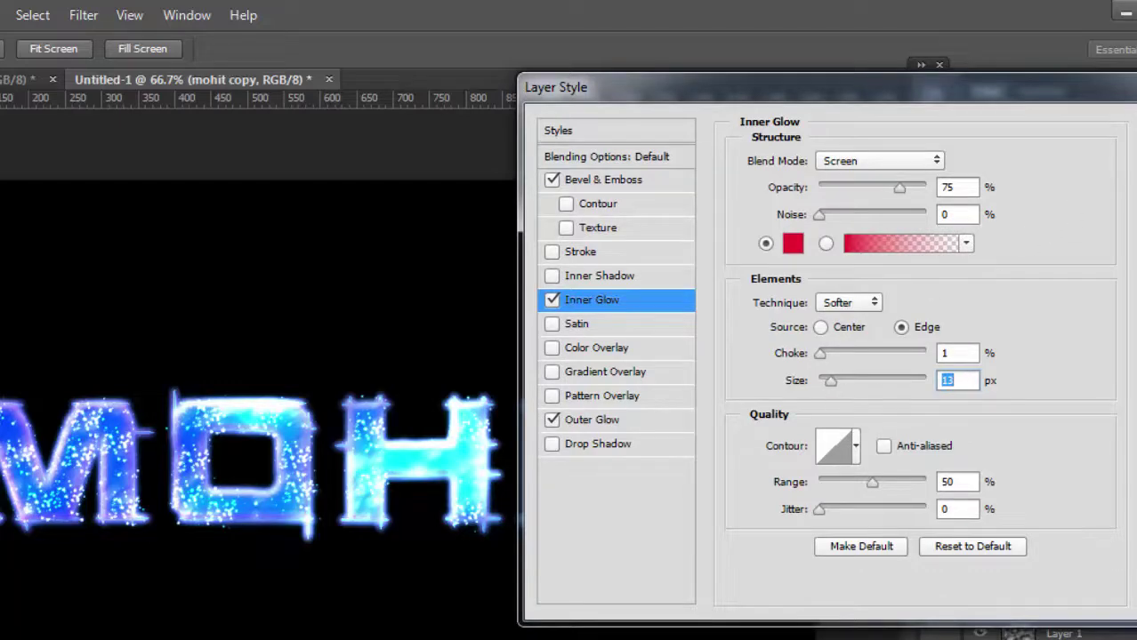
key("Return")
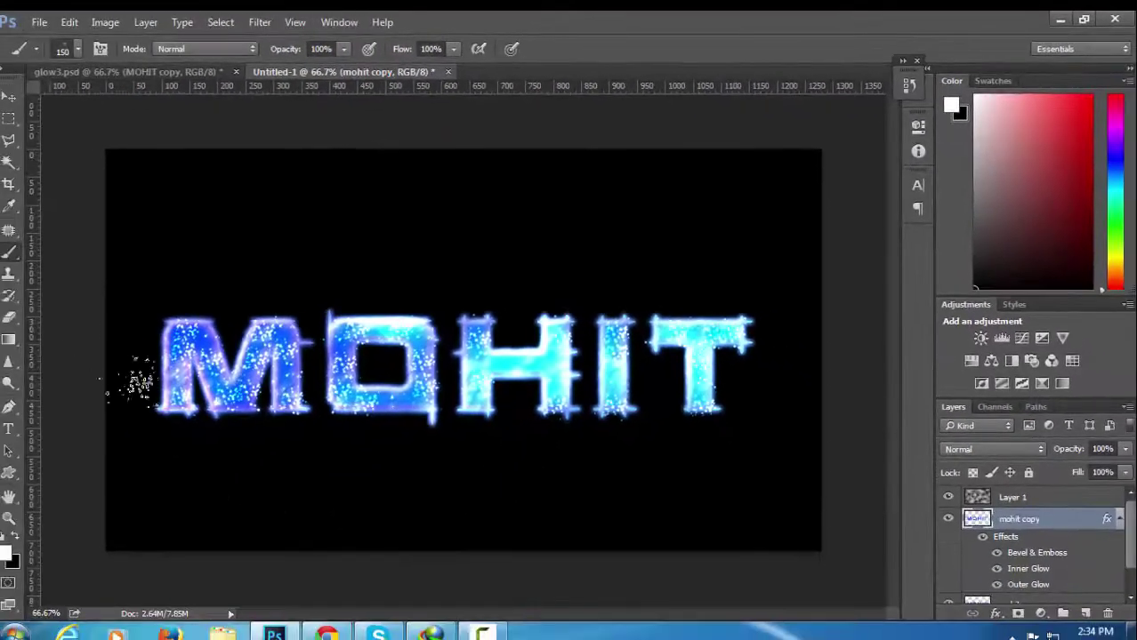
- Select the star-sparkle brush preset and shrink it from 900 to 90 px
left_click(78, 50)
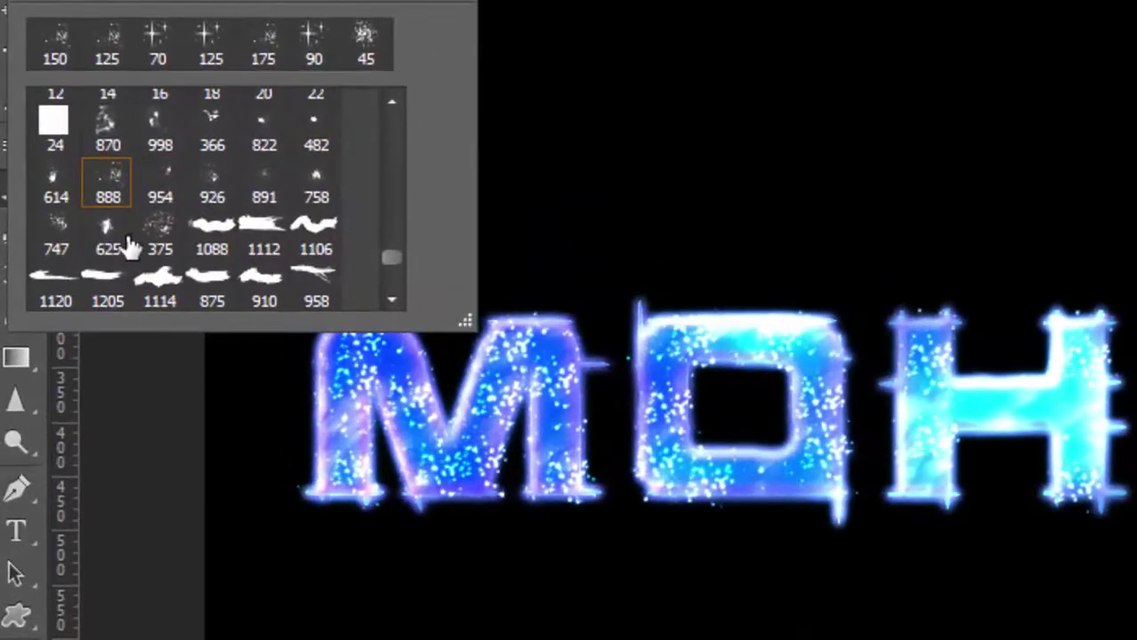
scroll(388, 263, "down", 2)
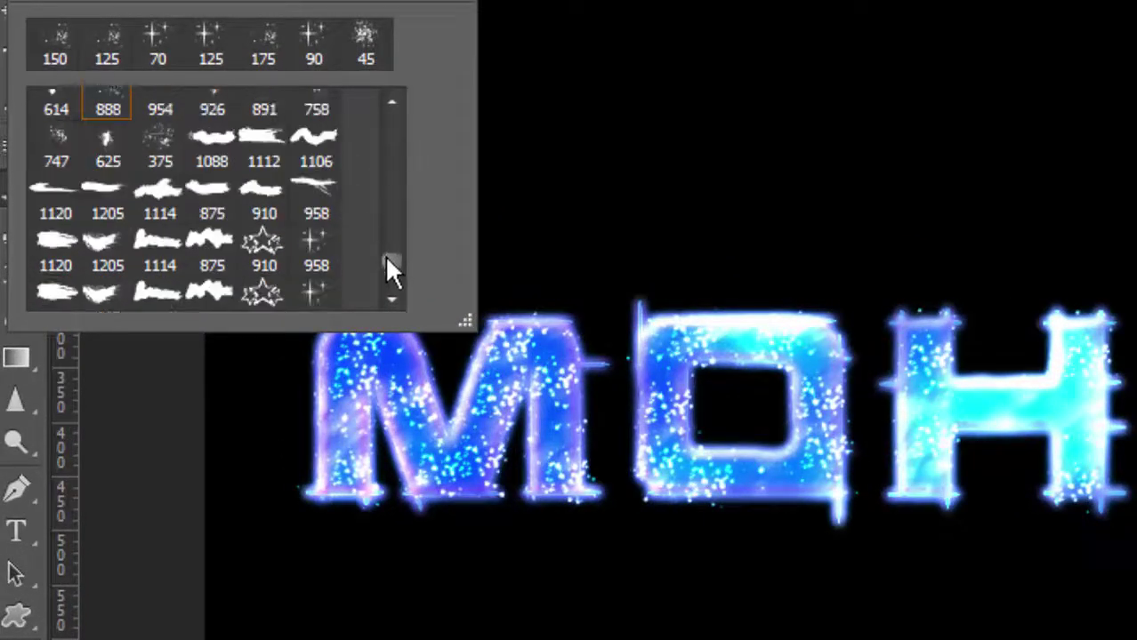
scroll(391, 276, "down", 1)
double_click(312, 187)
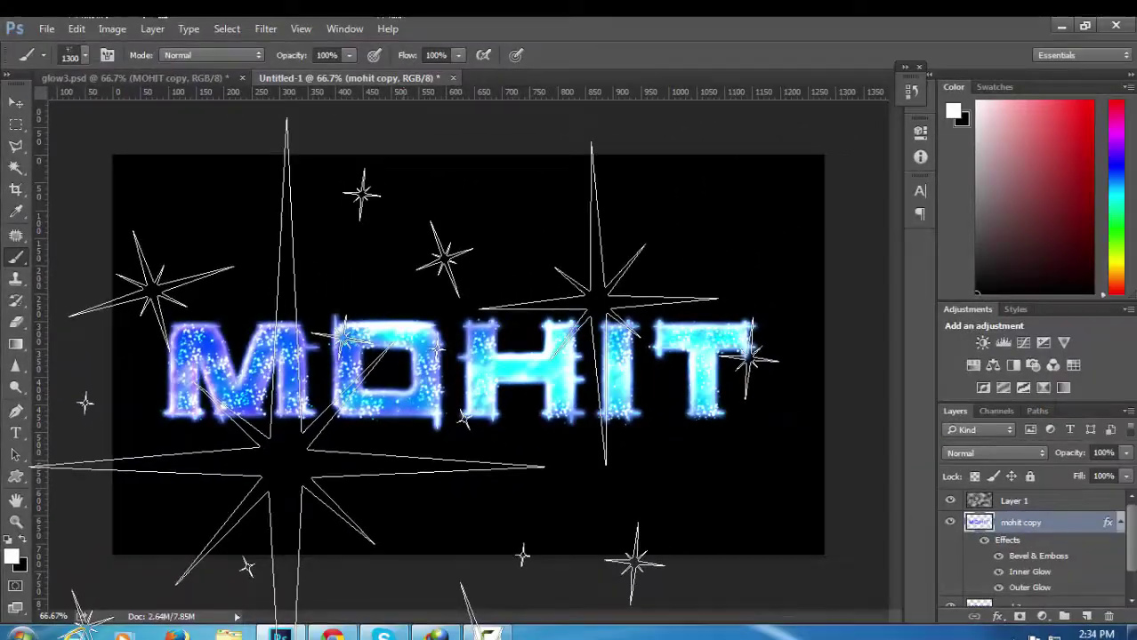
key("ctrl+z")
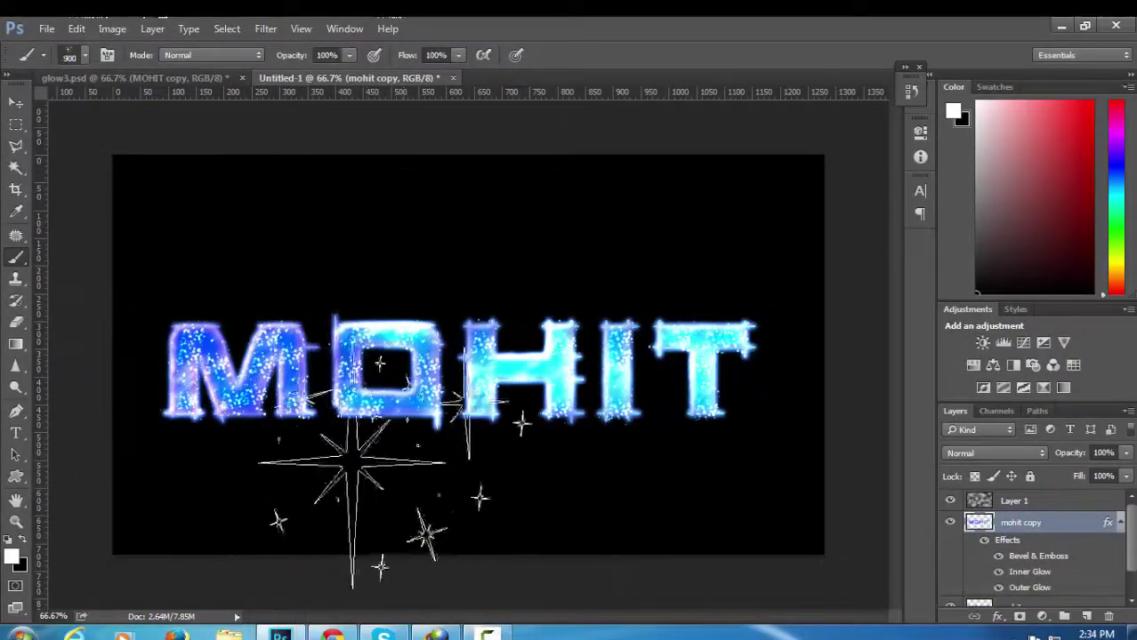
key("bracketleft")
key("bracketleft")
key("bracketleft")
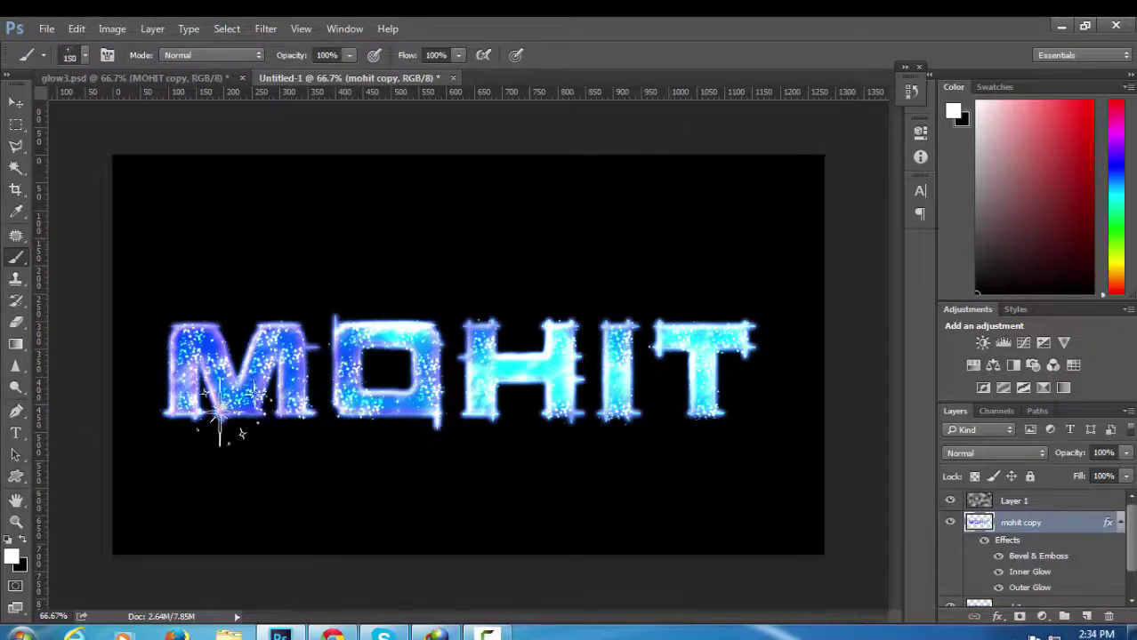
key("bracketleft")
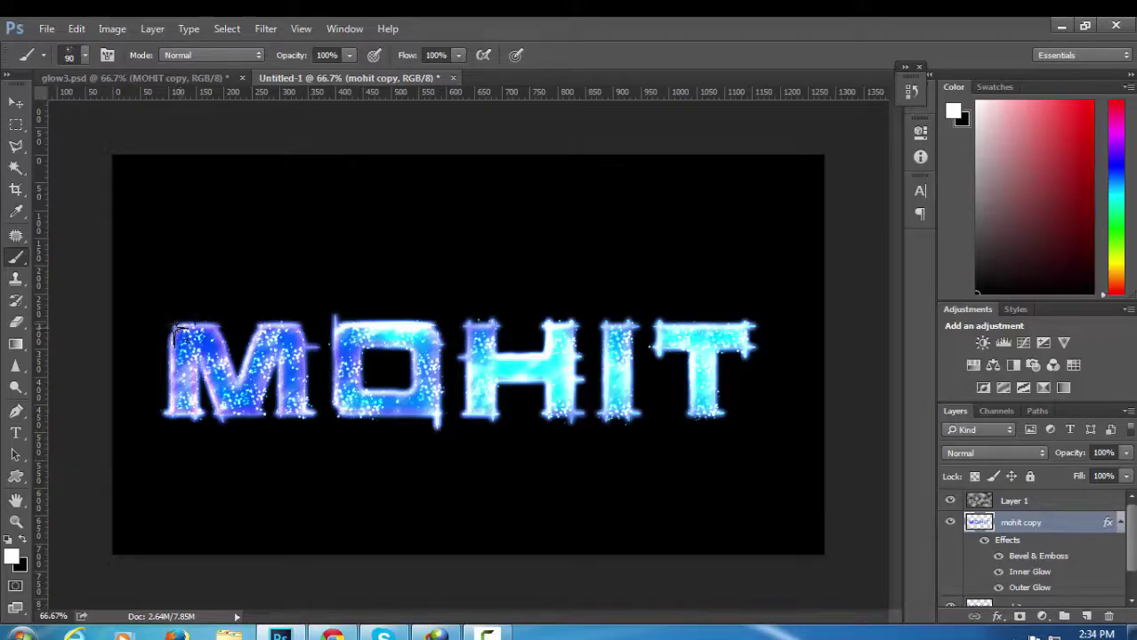
- Stamp star sparkles at the corners of the M, O, H and I
left_click(176, 322)
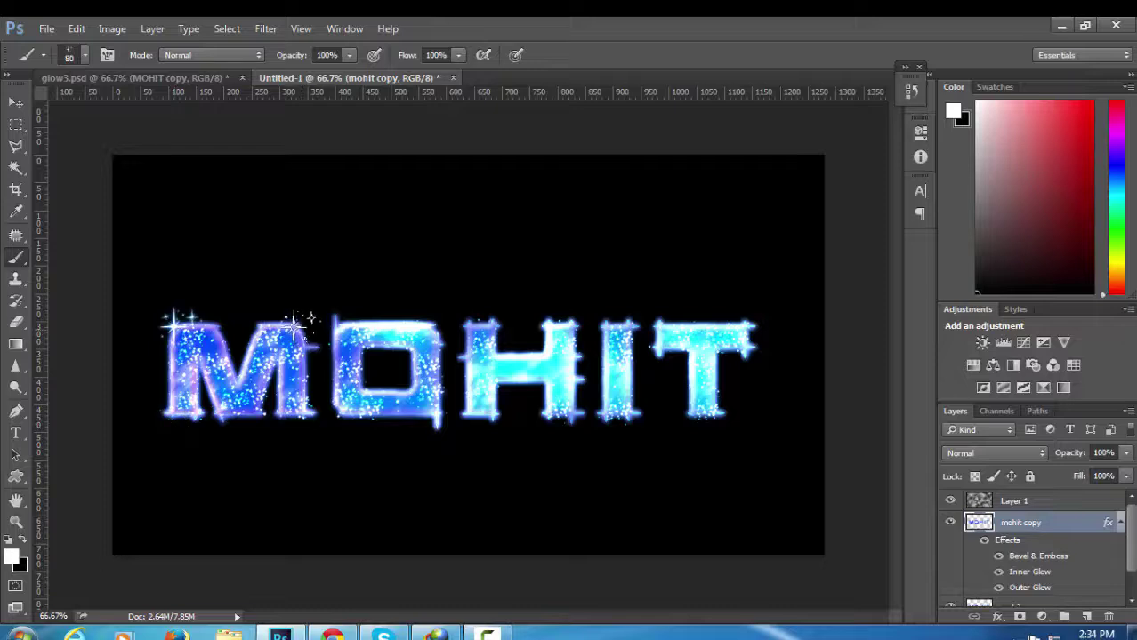
left_click(295, 319)
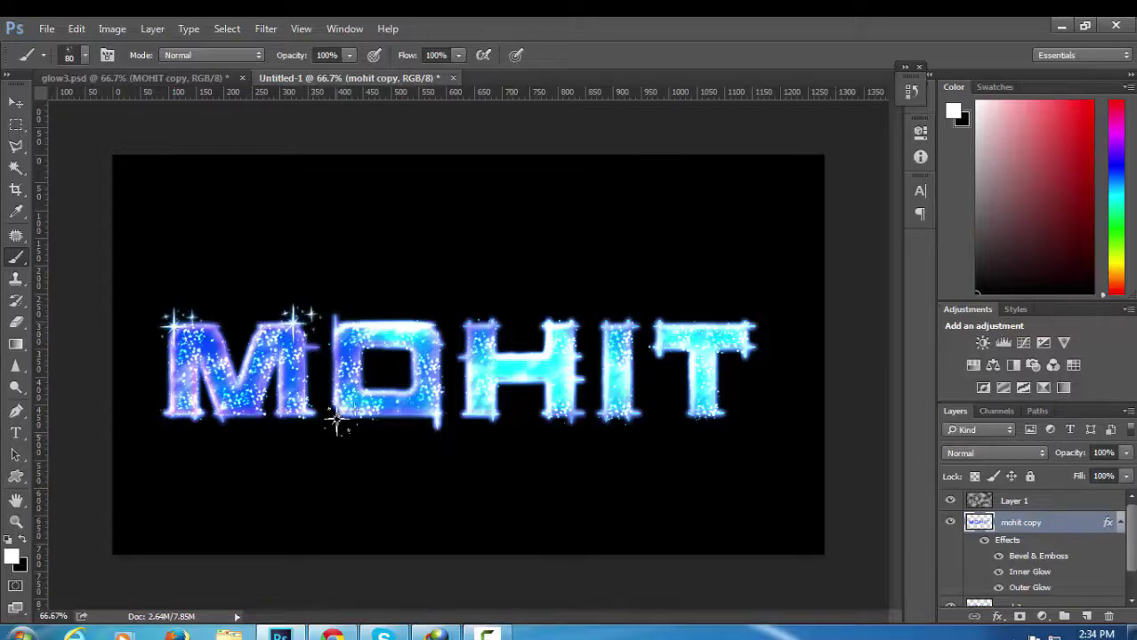
left_click(307, 414)
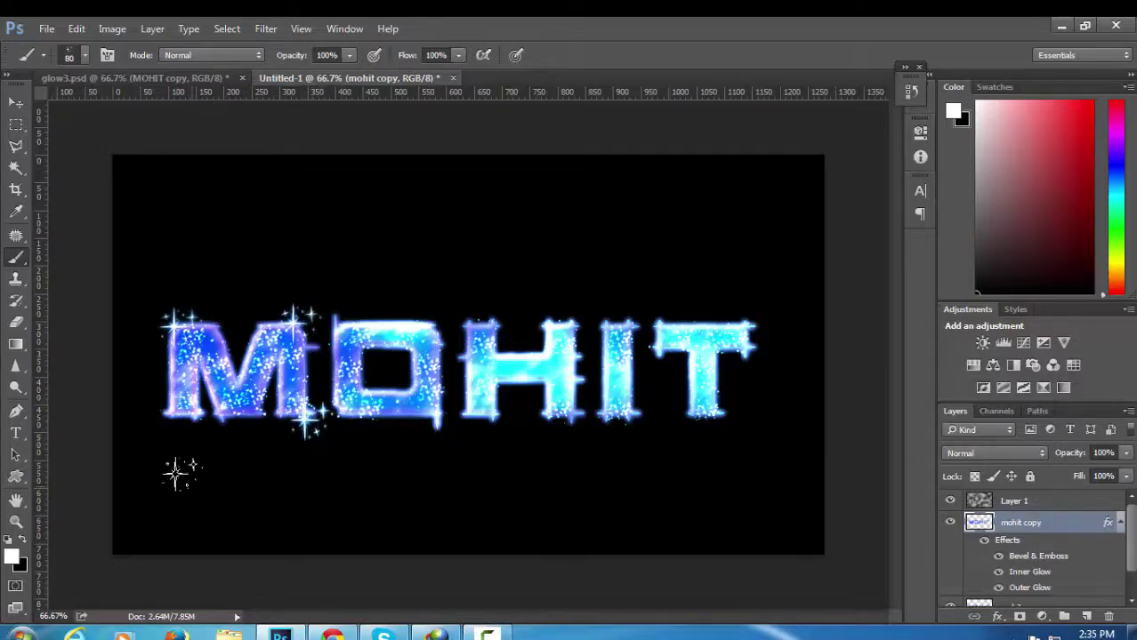
left_click(163, 413)
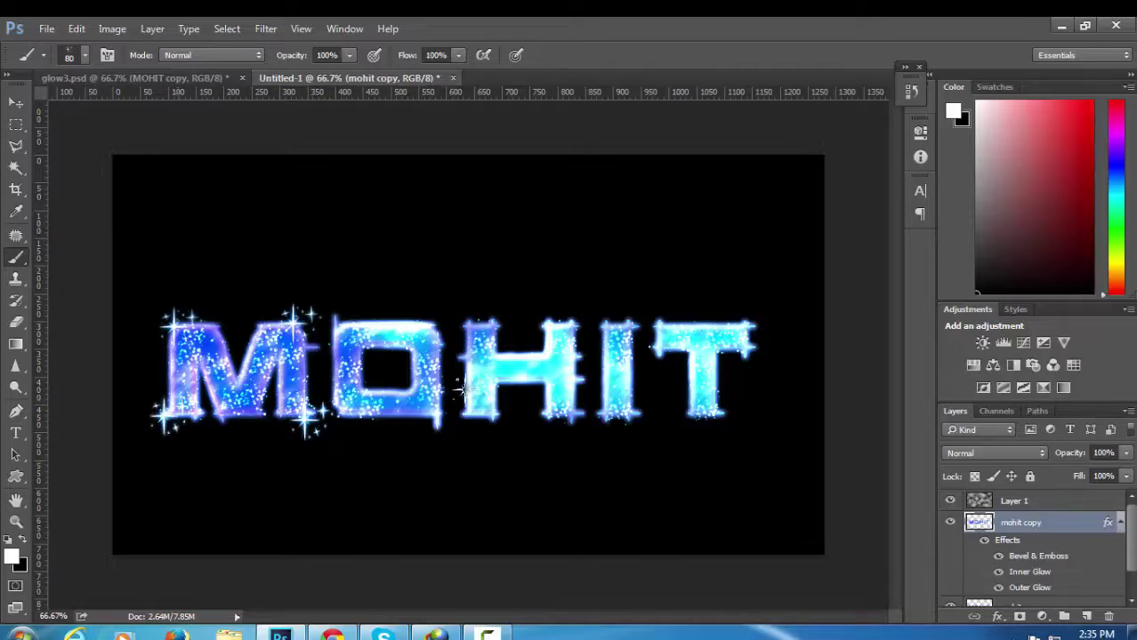
left_click(431, 318)
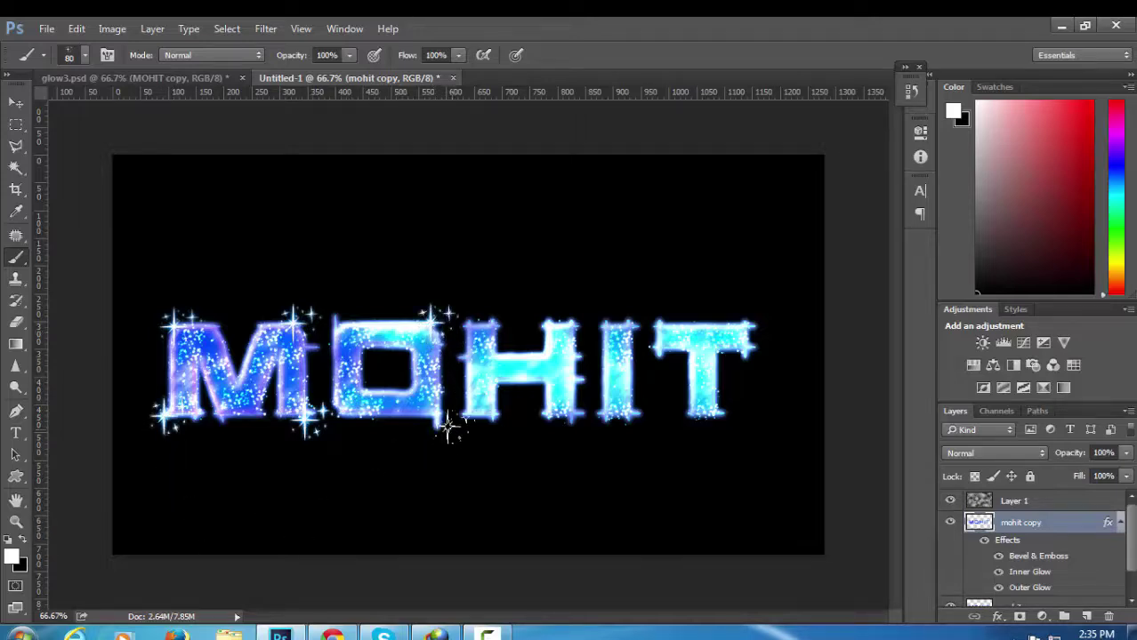
left_click(466, 422)
left_click(574, 419)
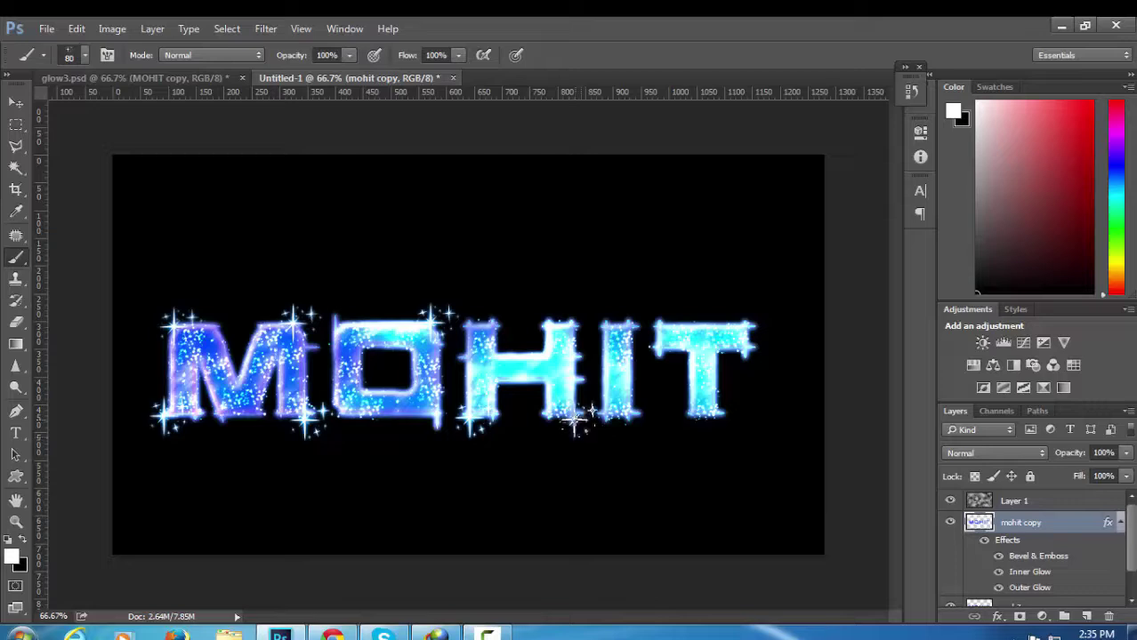
left_click(570, 316)
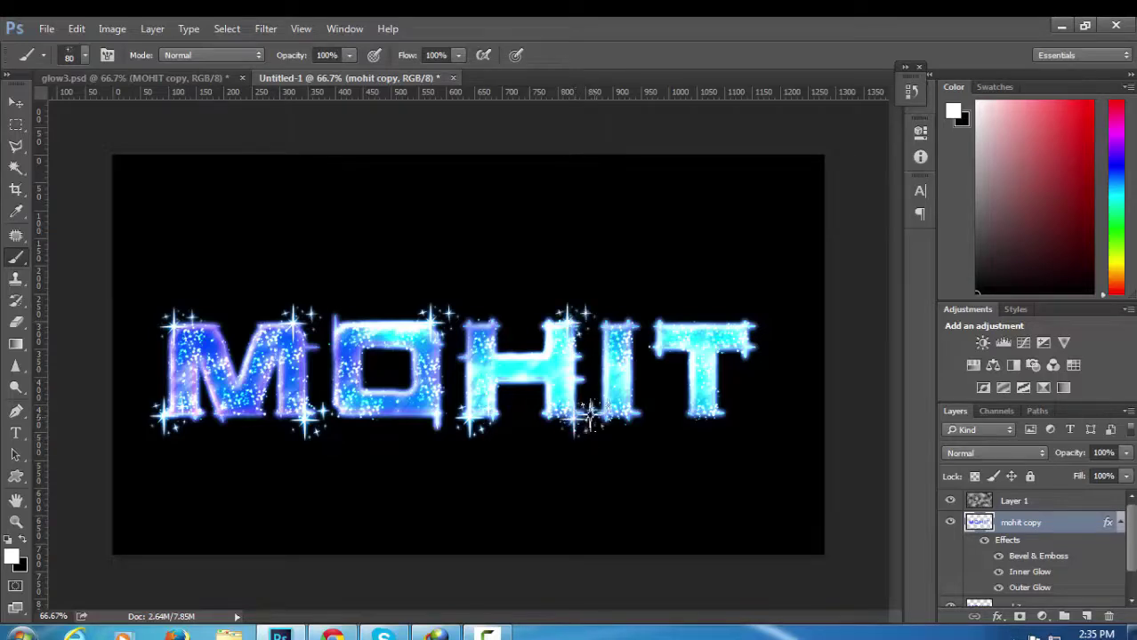
left_click(643, 405)
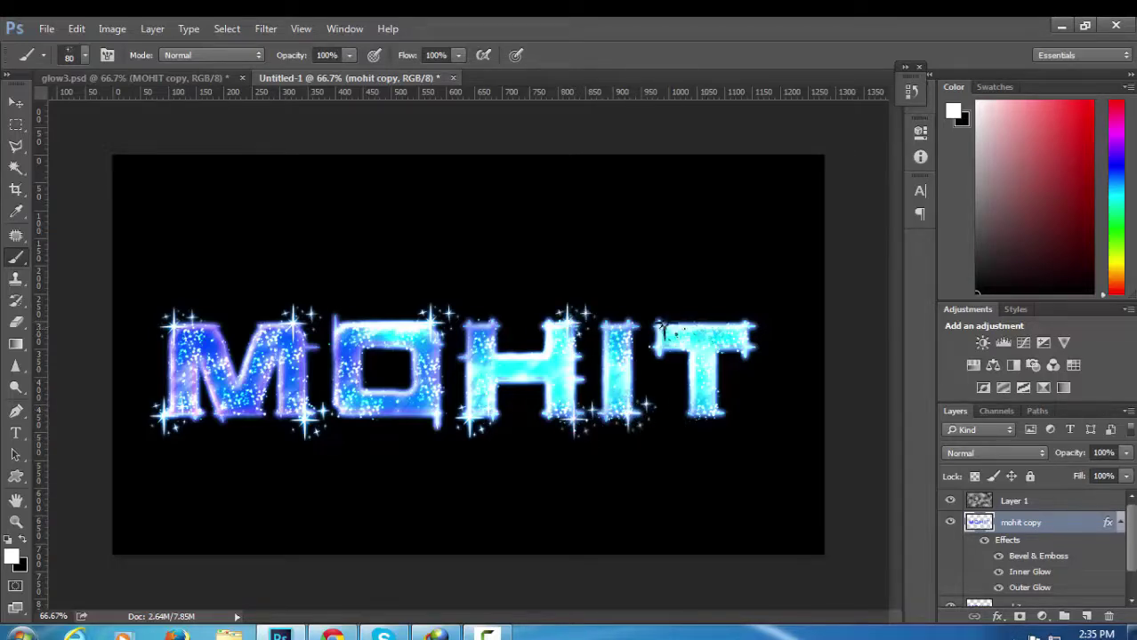
- Stamp more star sparkles around the T, the H's left stem and the O
left_click(754, 316)
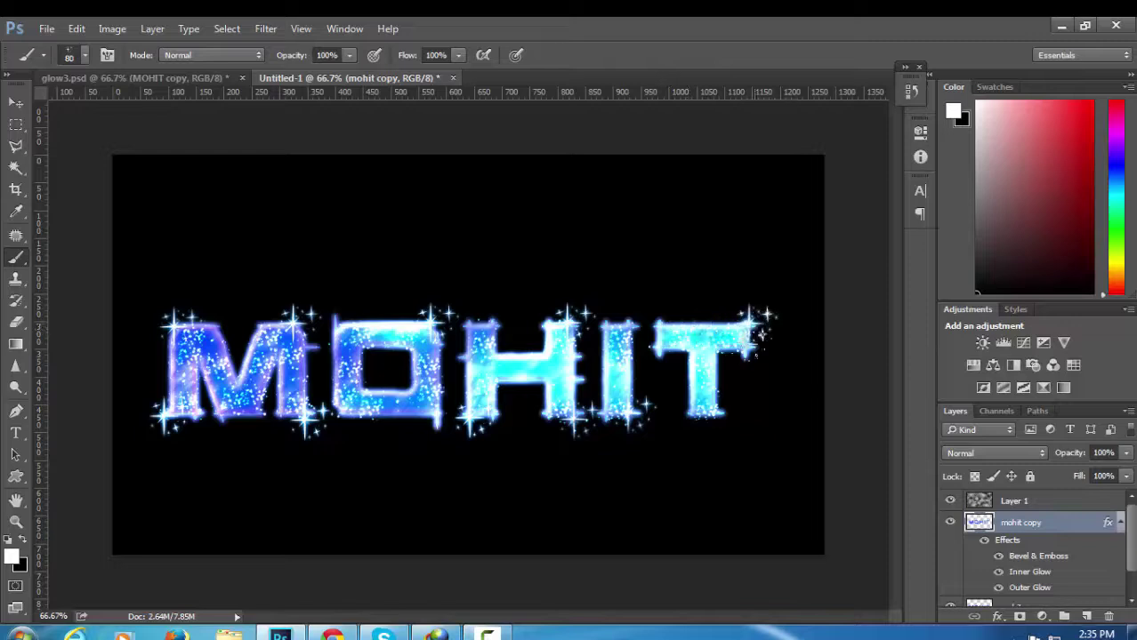
left_click(724, 407)
left_click(665, 312)
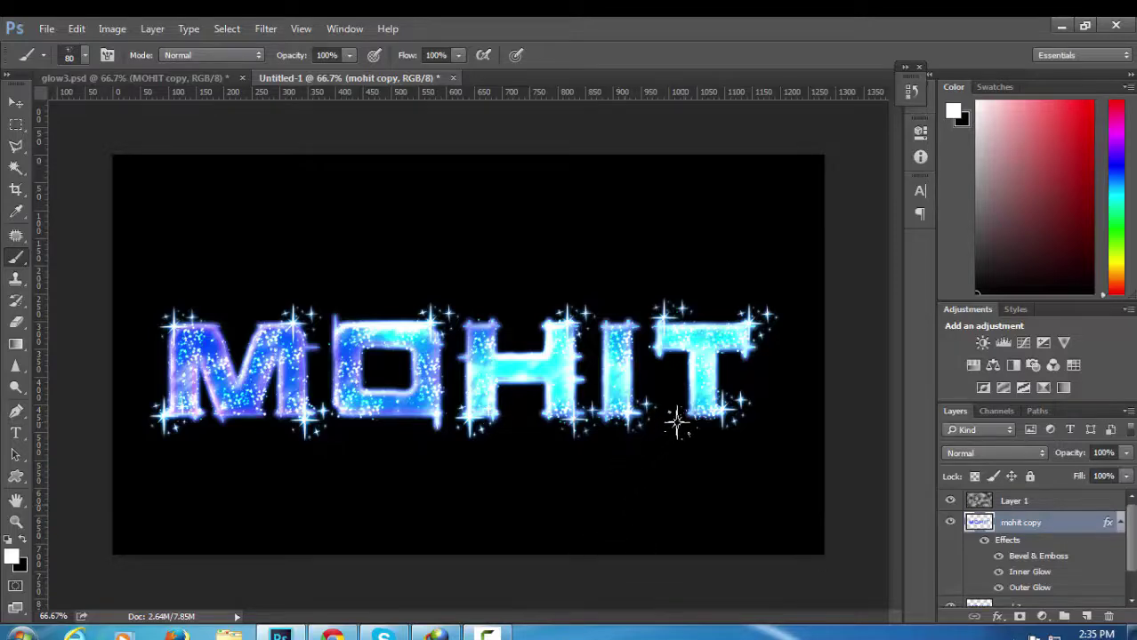
left_click(701, 383)
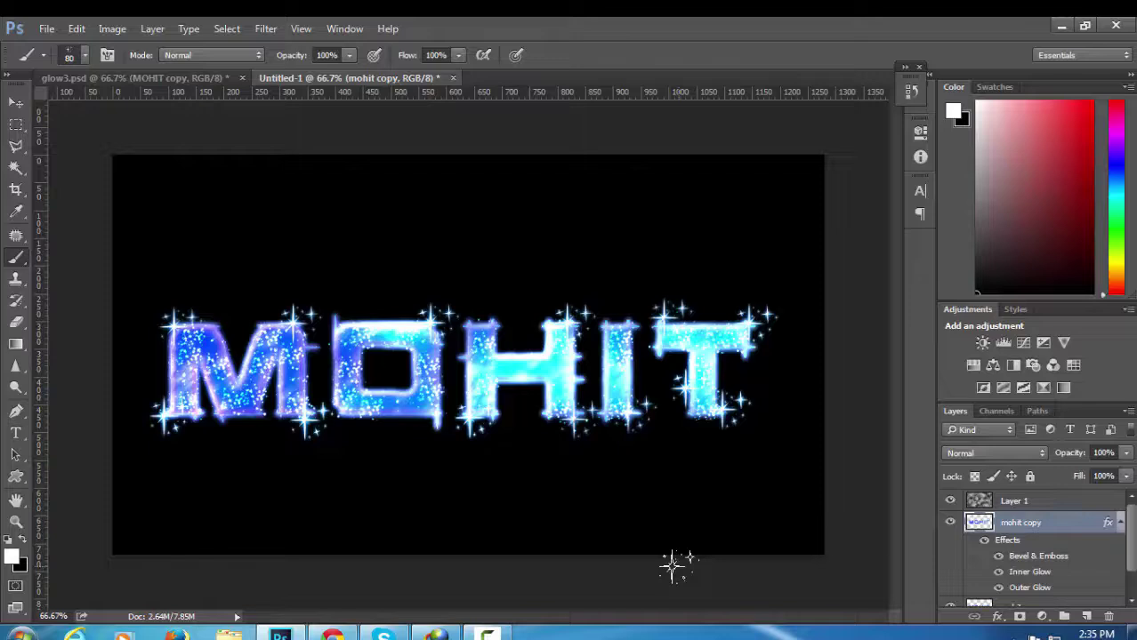
left_click(486, 313)
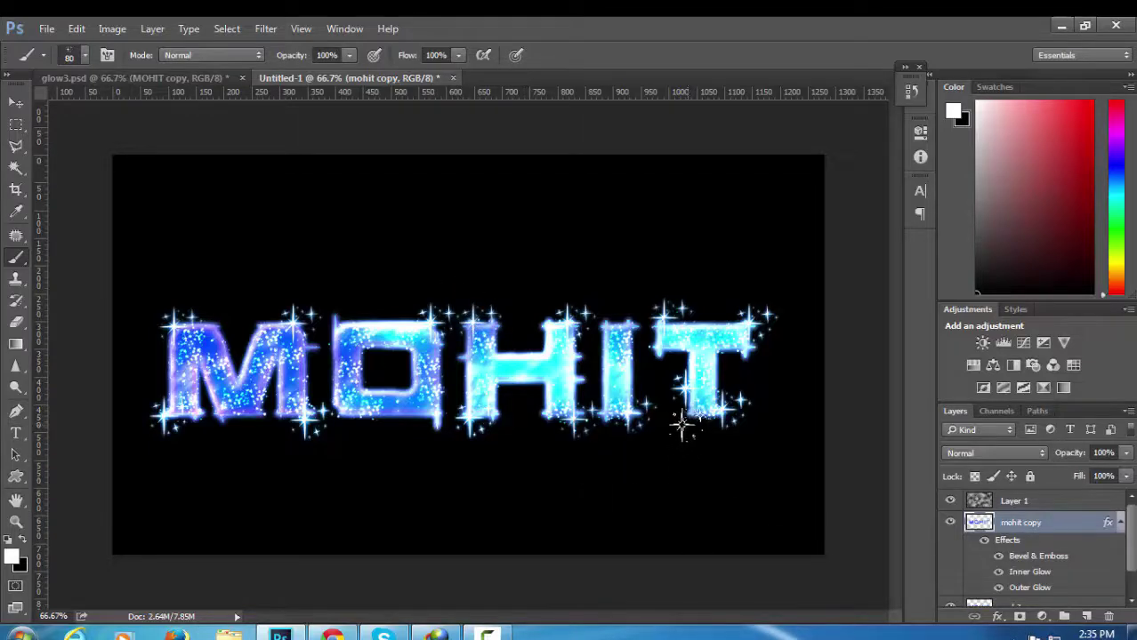
left_click(683, 425)
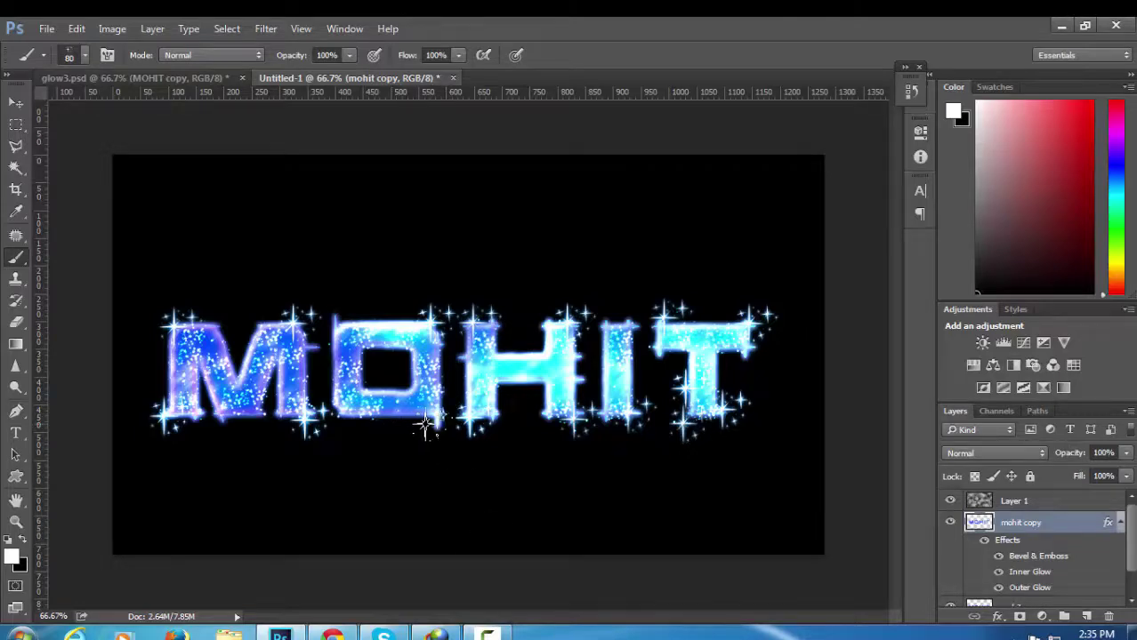
left_click(436, 425)
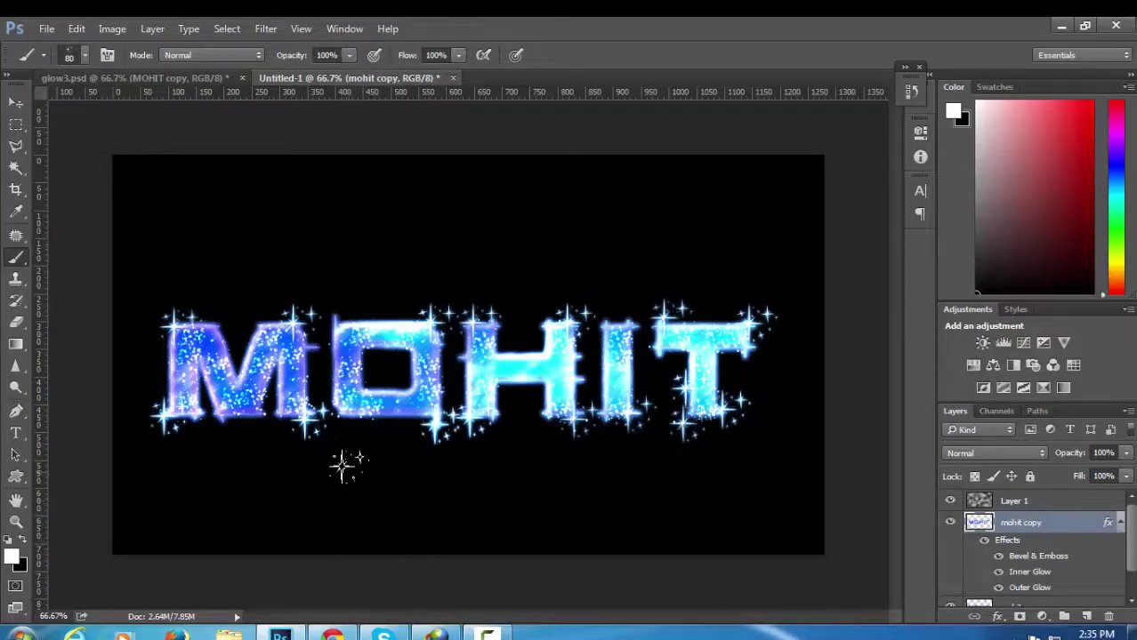
left_click(381, 380)
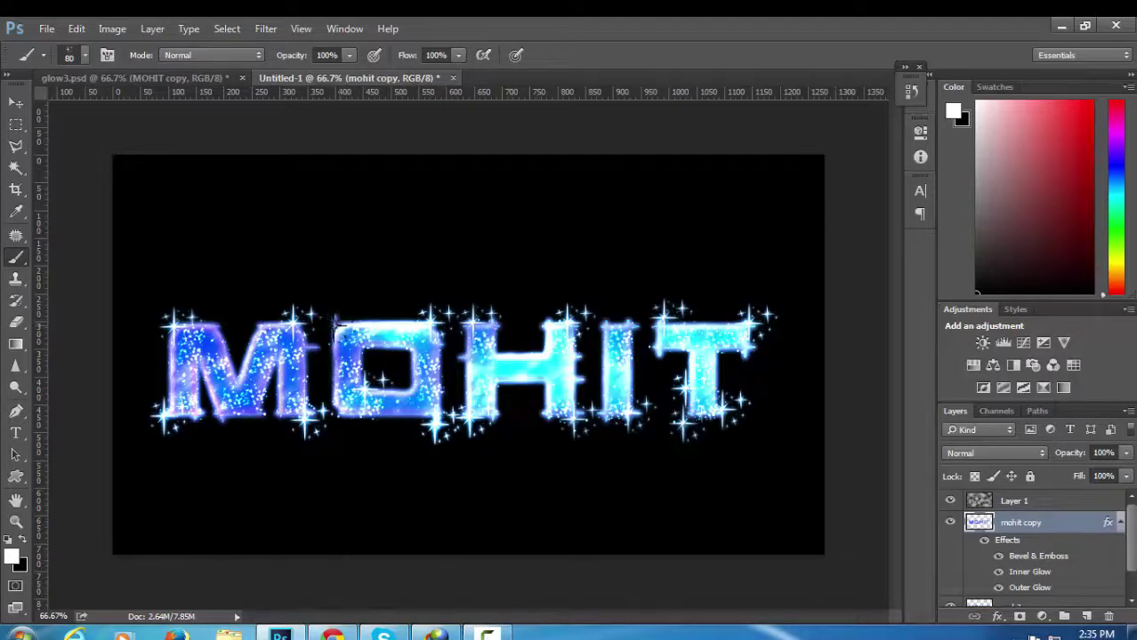
left_click(344, 327)
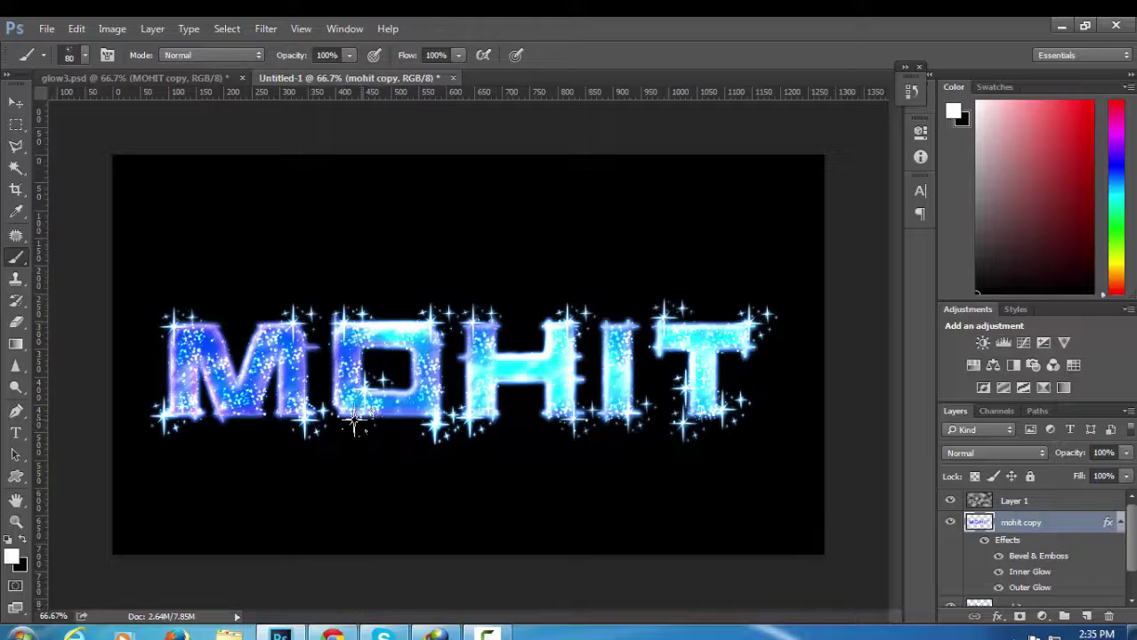
left_click(357, 423)
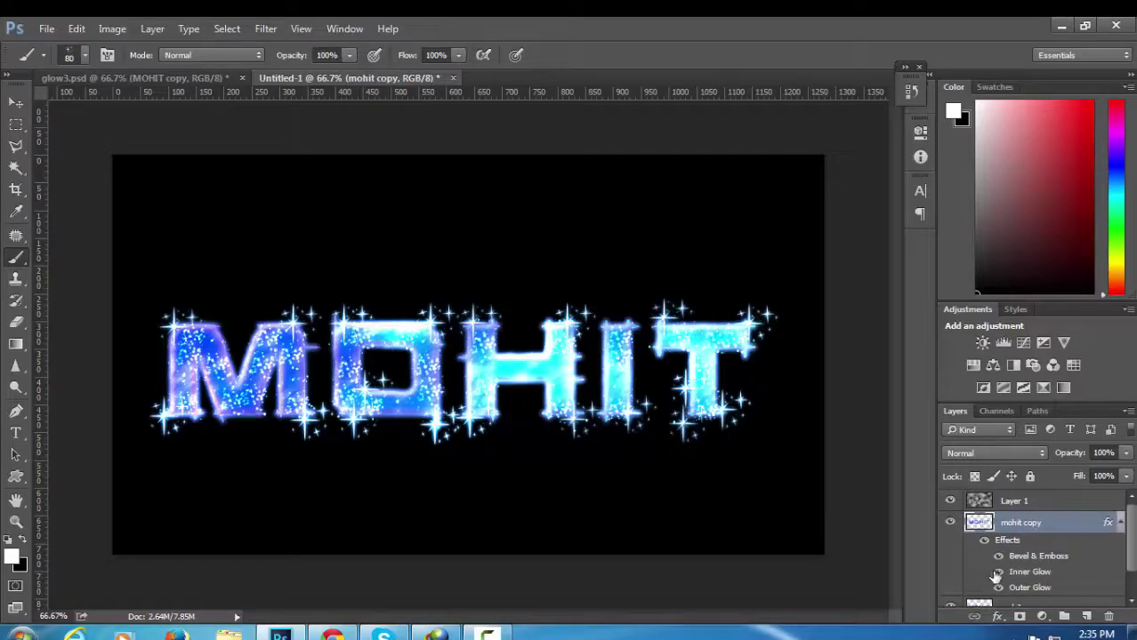
- Zoom in and pan across the sparkling MOHIT text, then fit the whole image on screen
key("ctrl+plus")
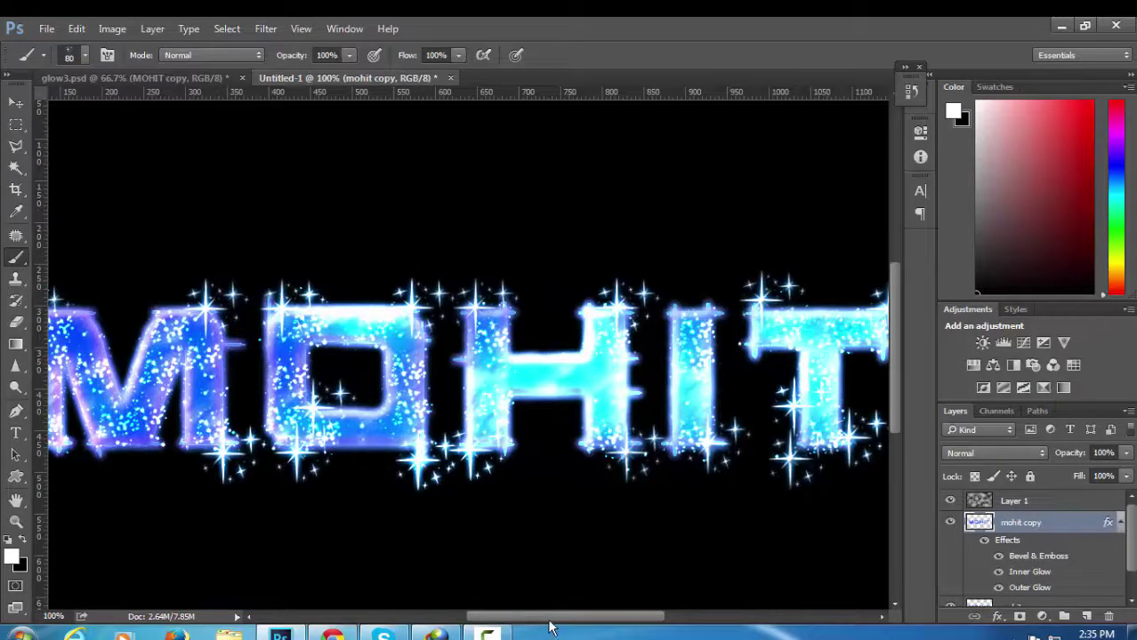
left_click_drag(546, 625, 548, 630)
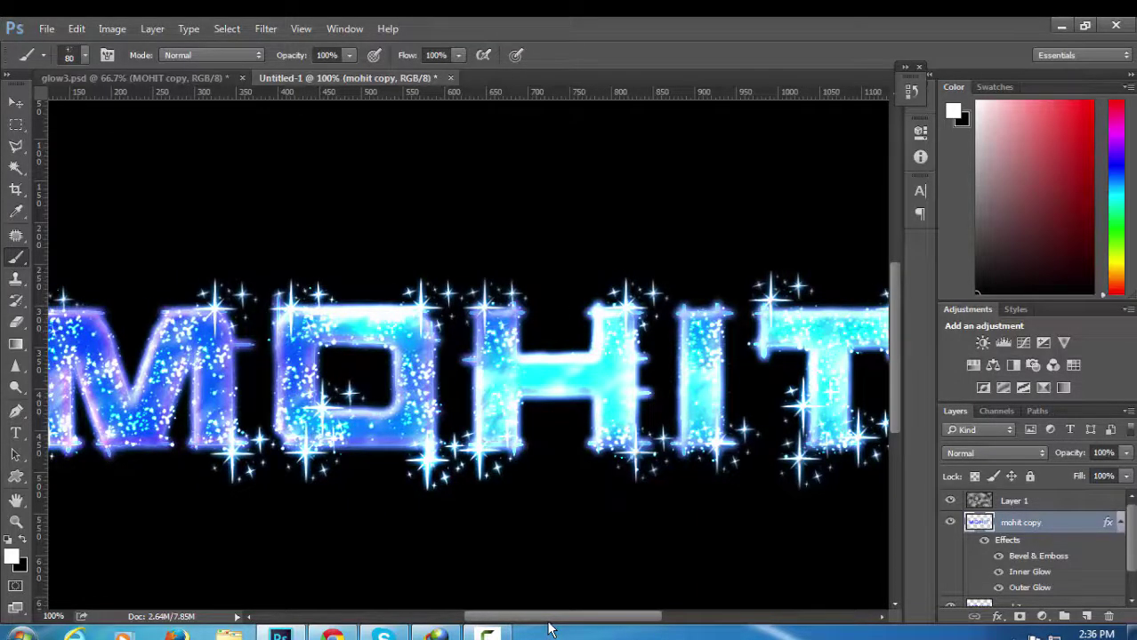
key("ctrl+0")
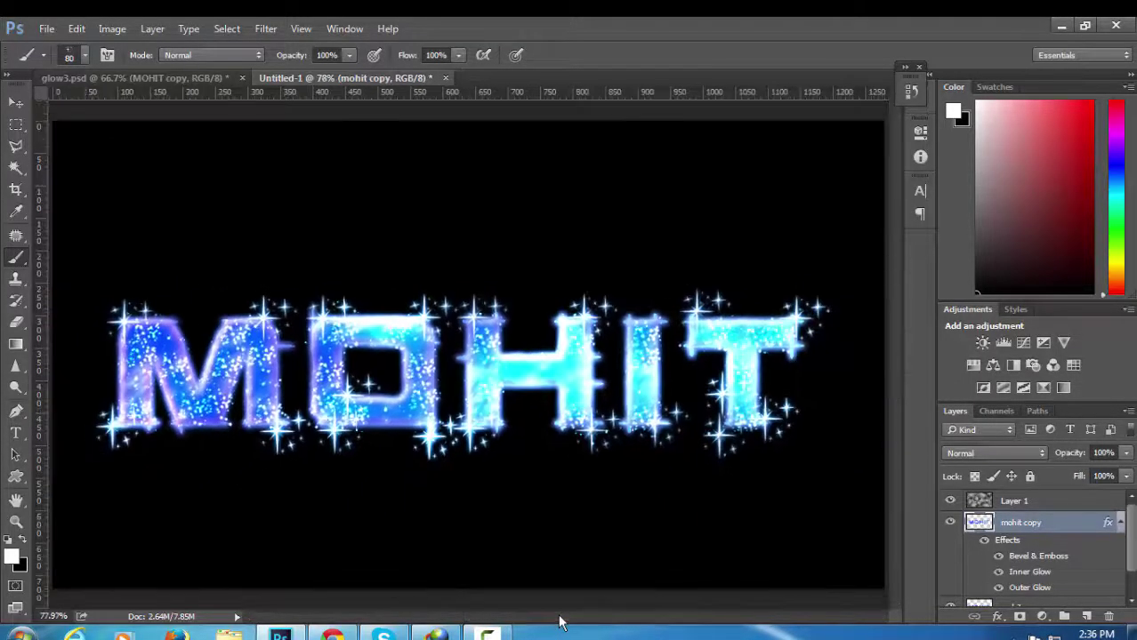